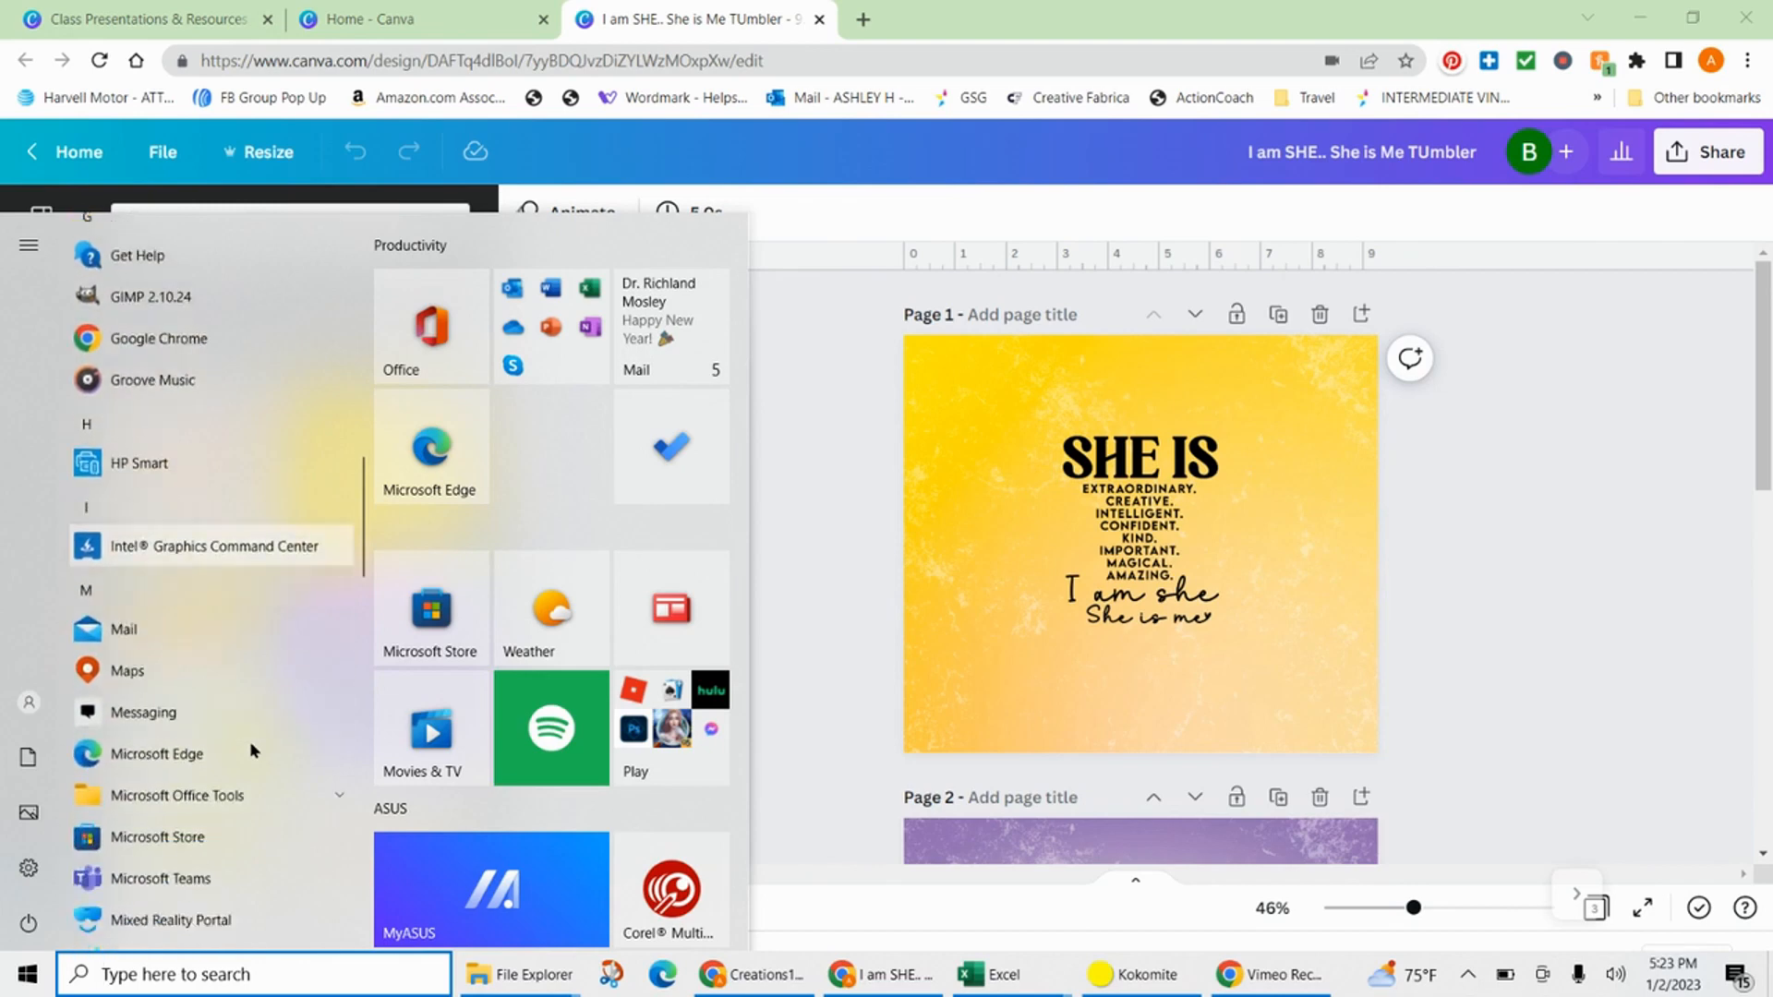
Launch Silhouette Studio from the Silhouette America program folder and dismiss the recovered documents list.
scroll(250, 744, "down", 10)
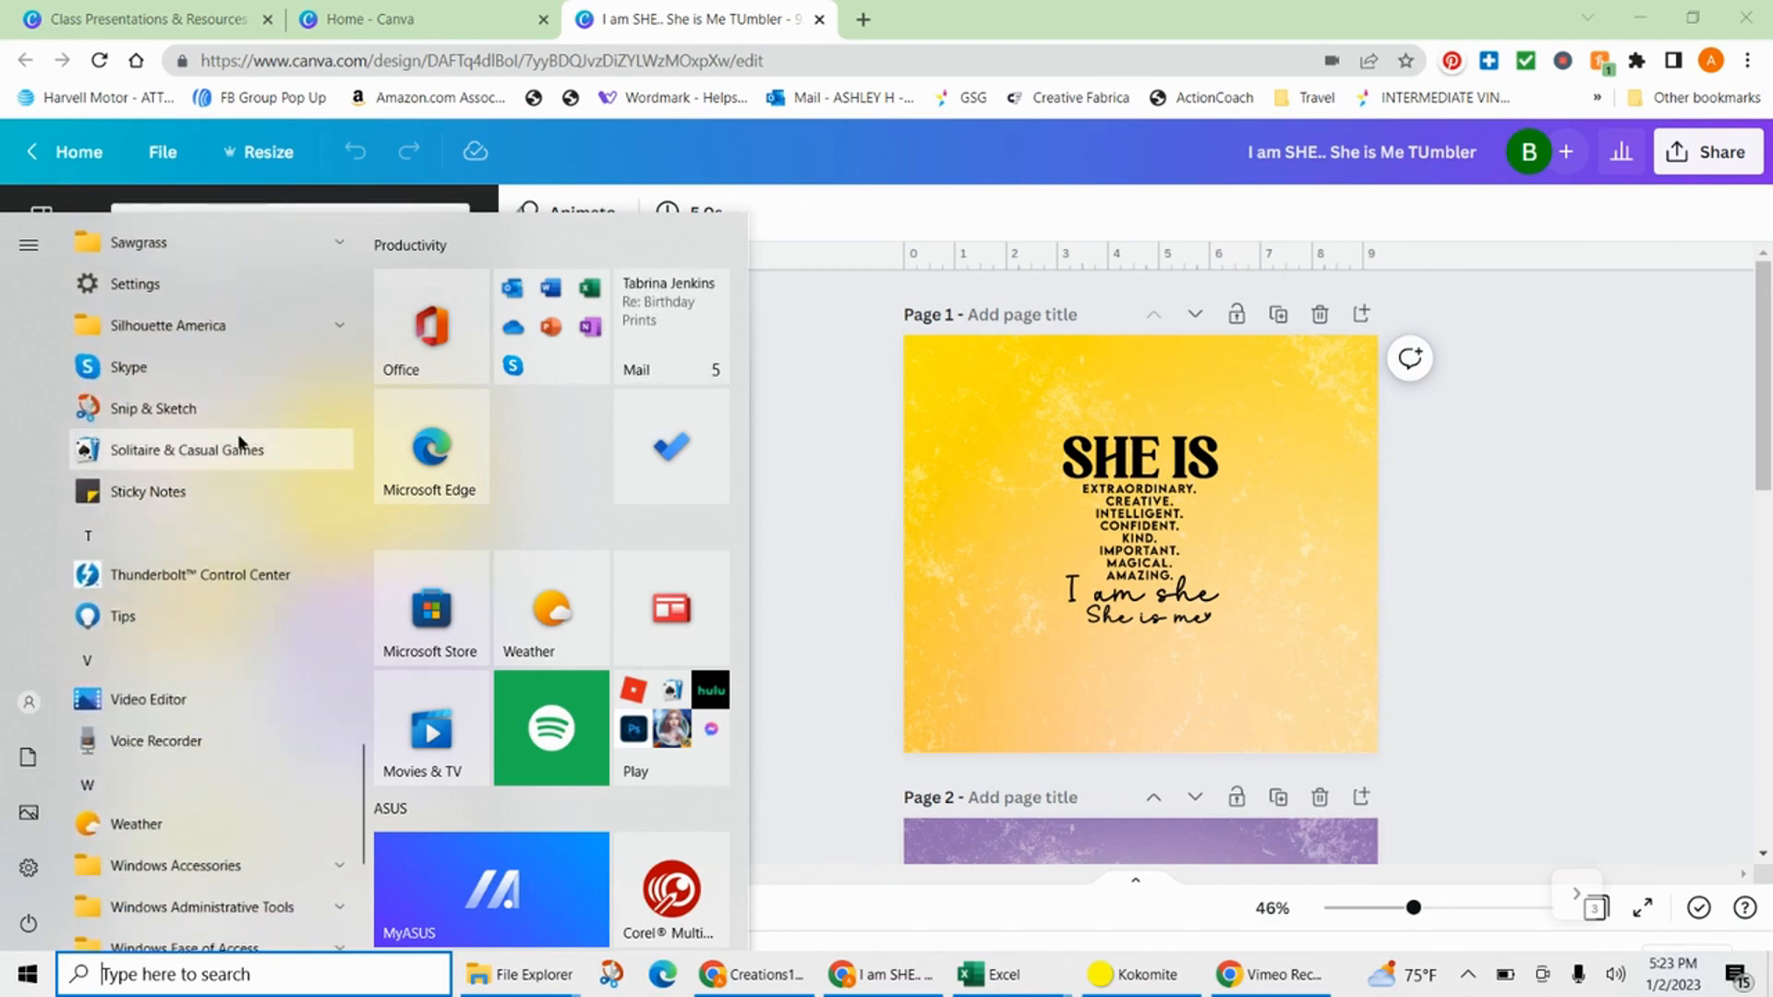
left_click(222, 328)
left_click(188, 380)
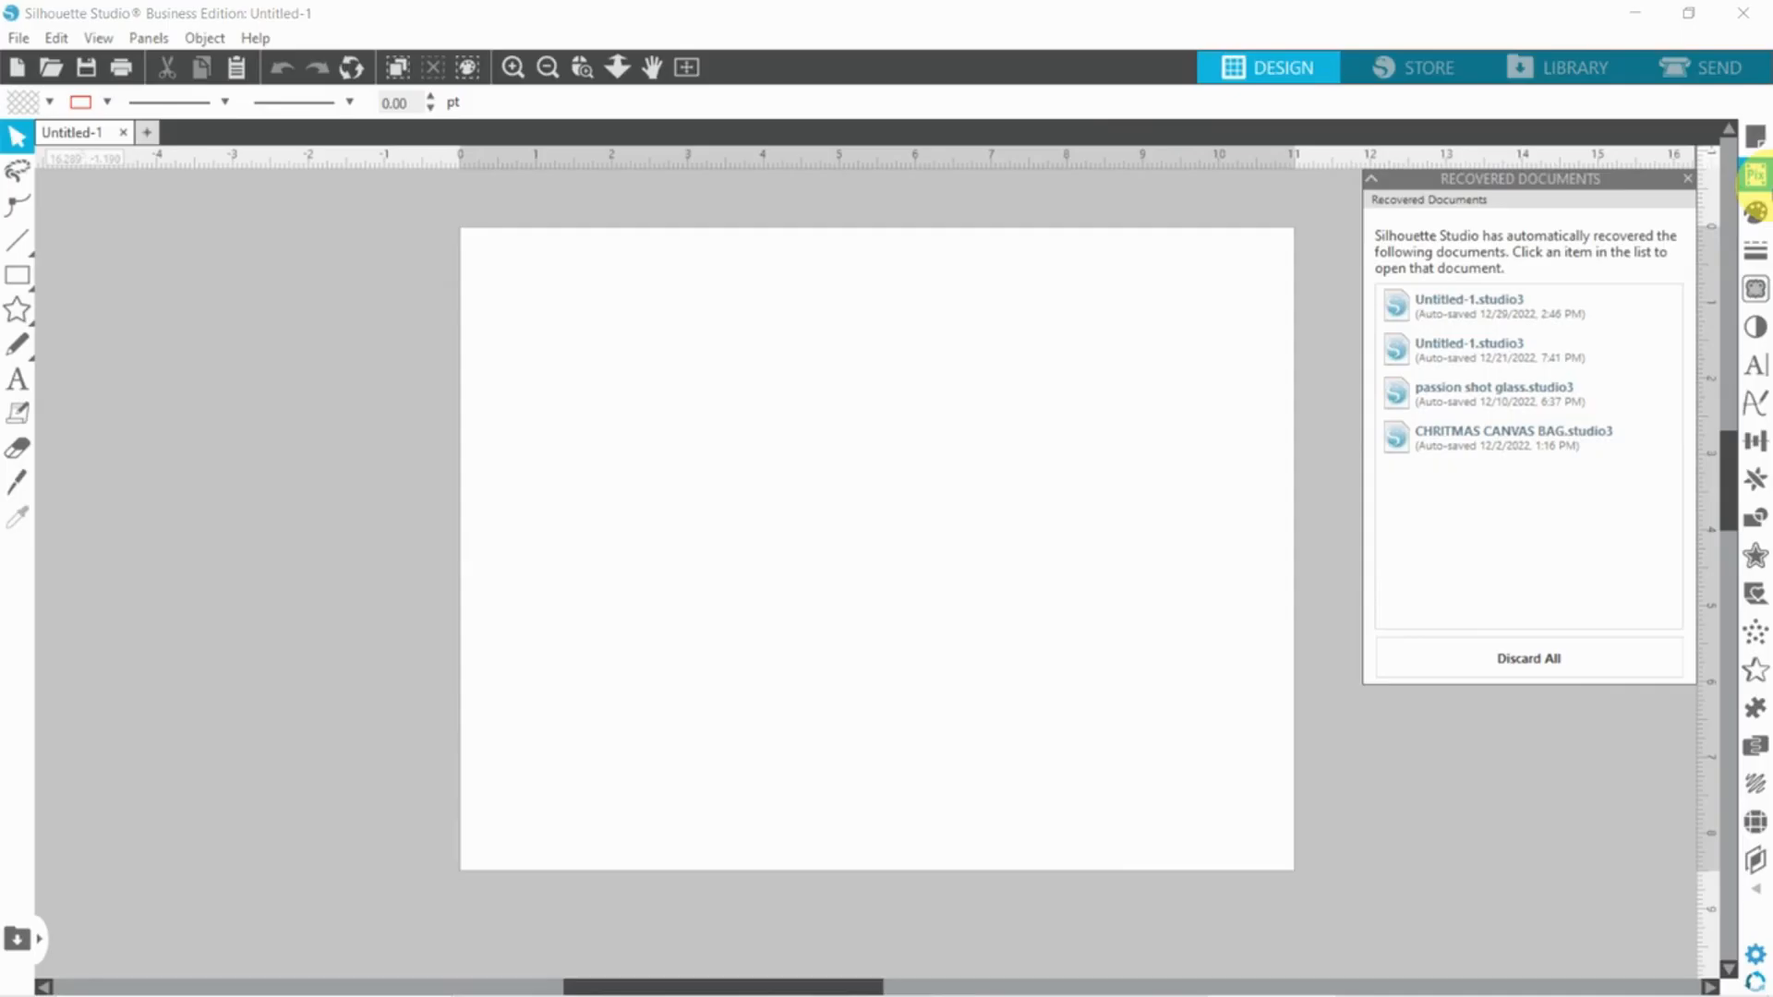
left_click(1689, 178)
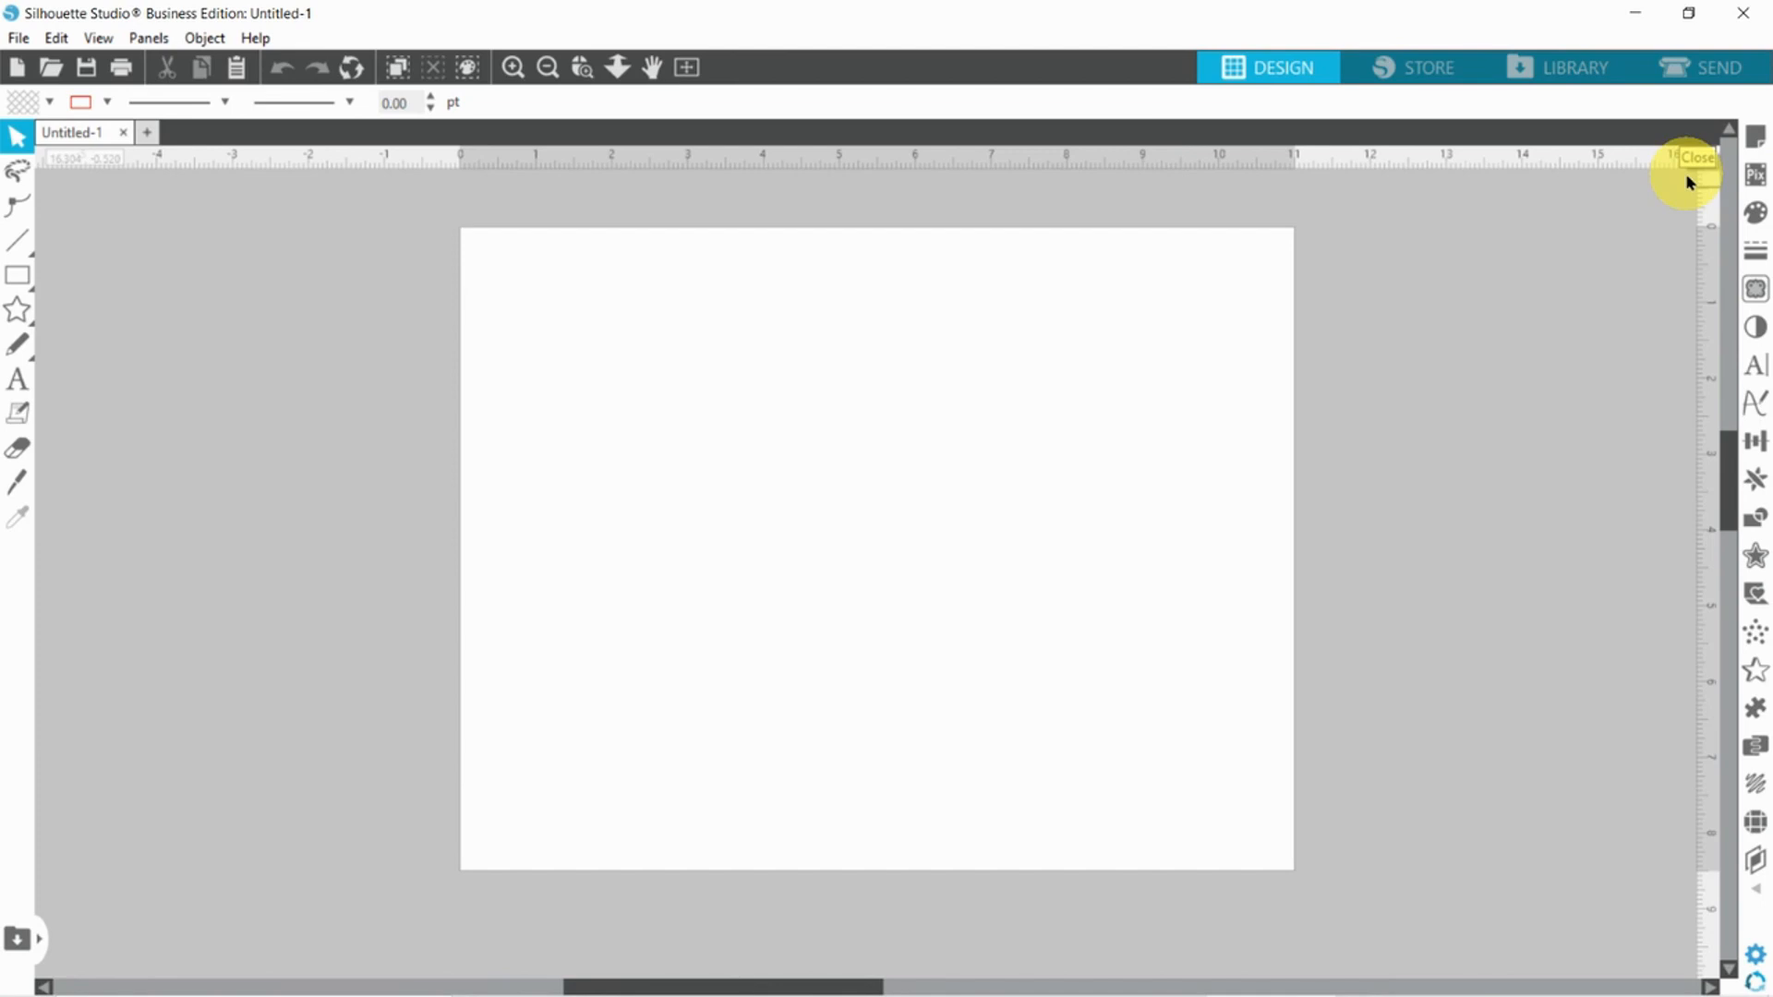
Open the page setup settings and check the media size and page dimensions.
left_click(1757, 140)
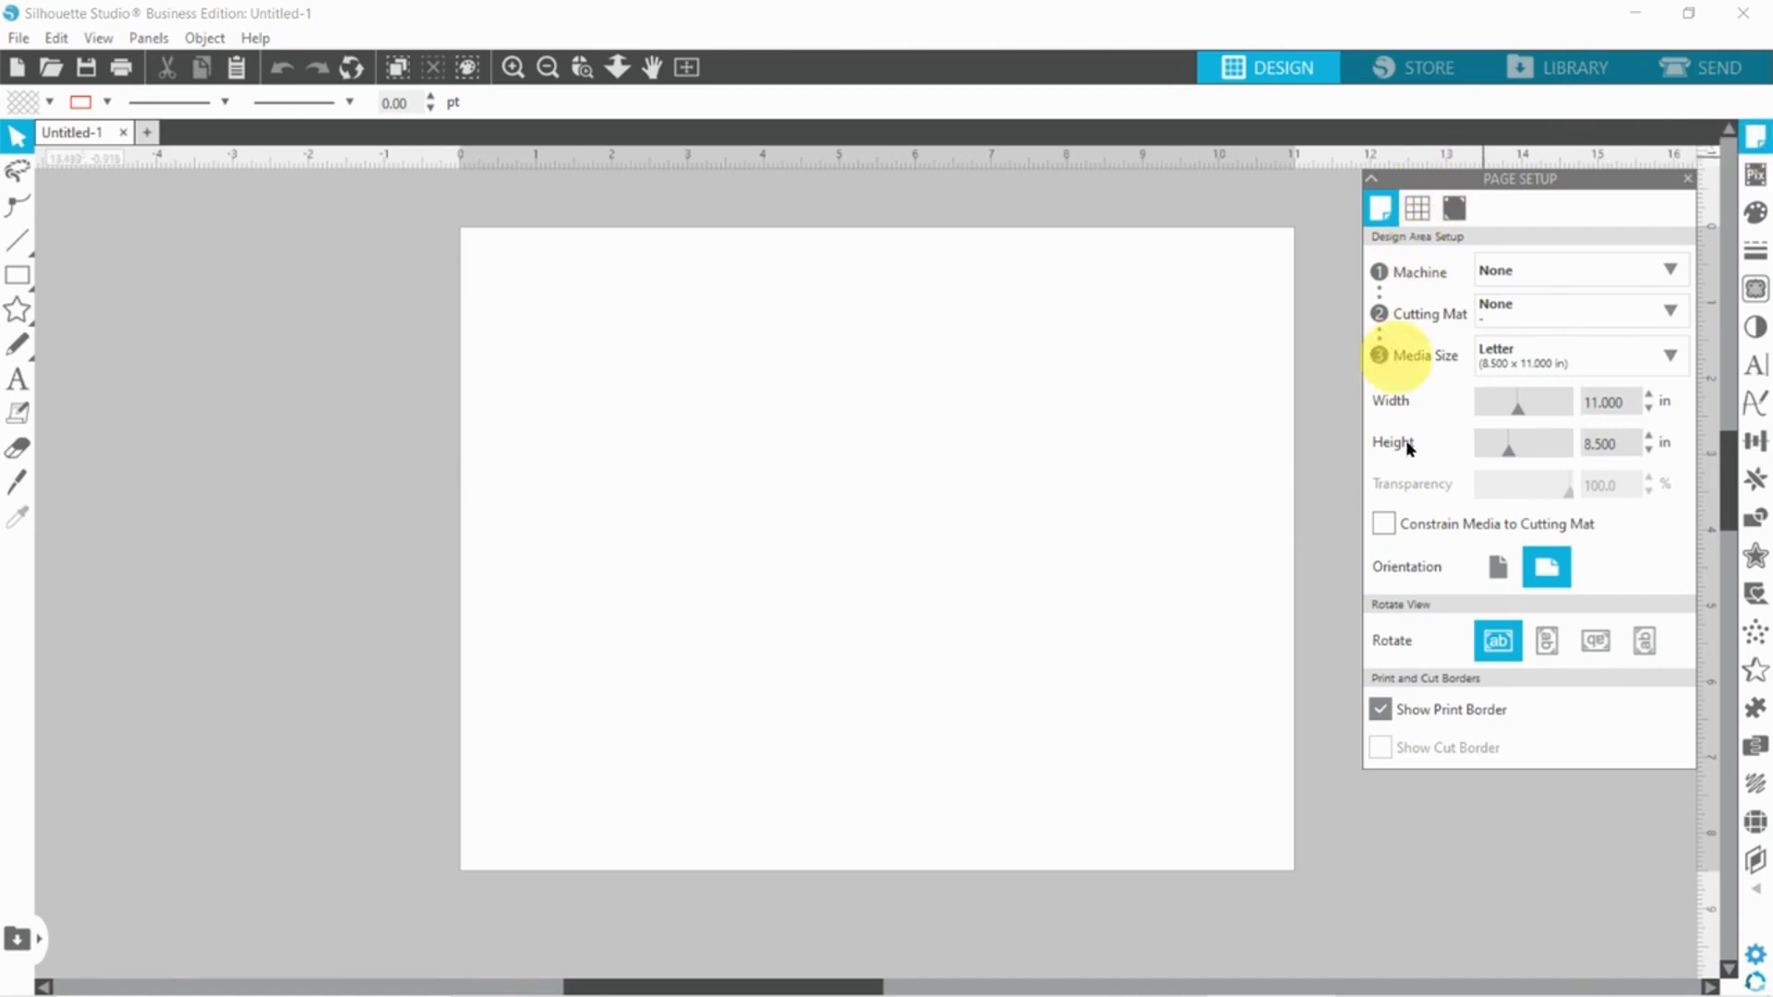
left_click(1639, 373)
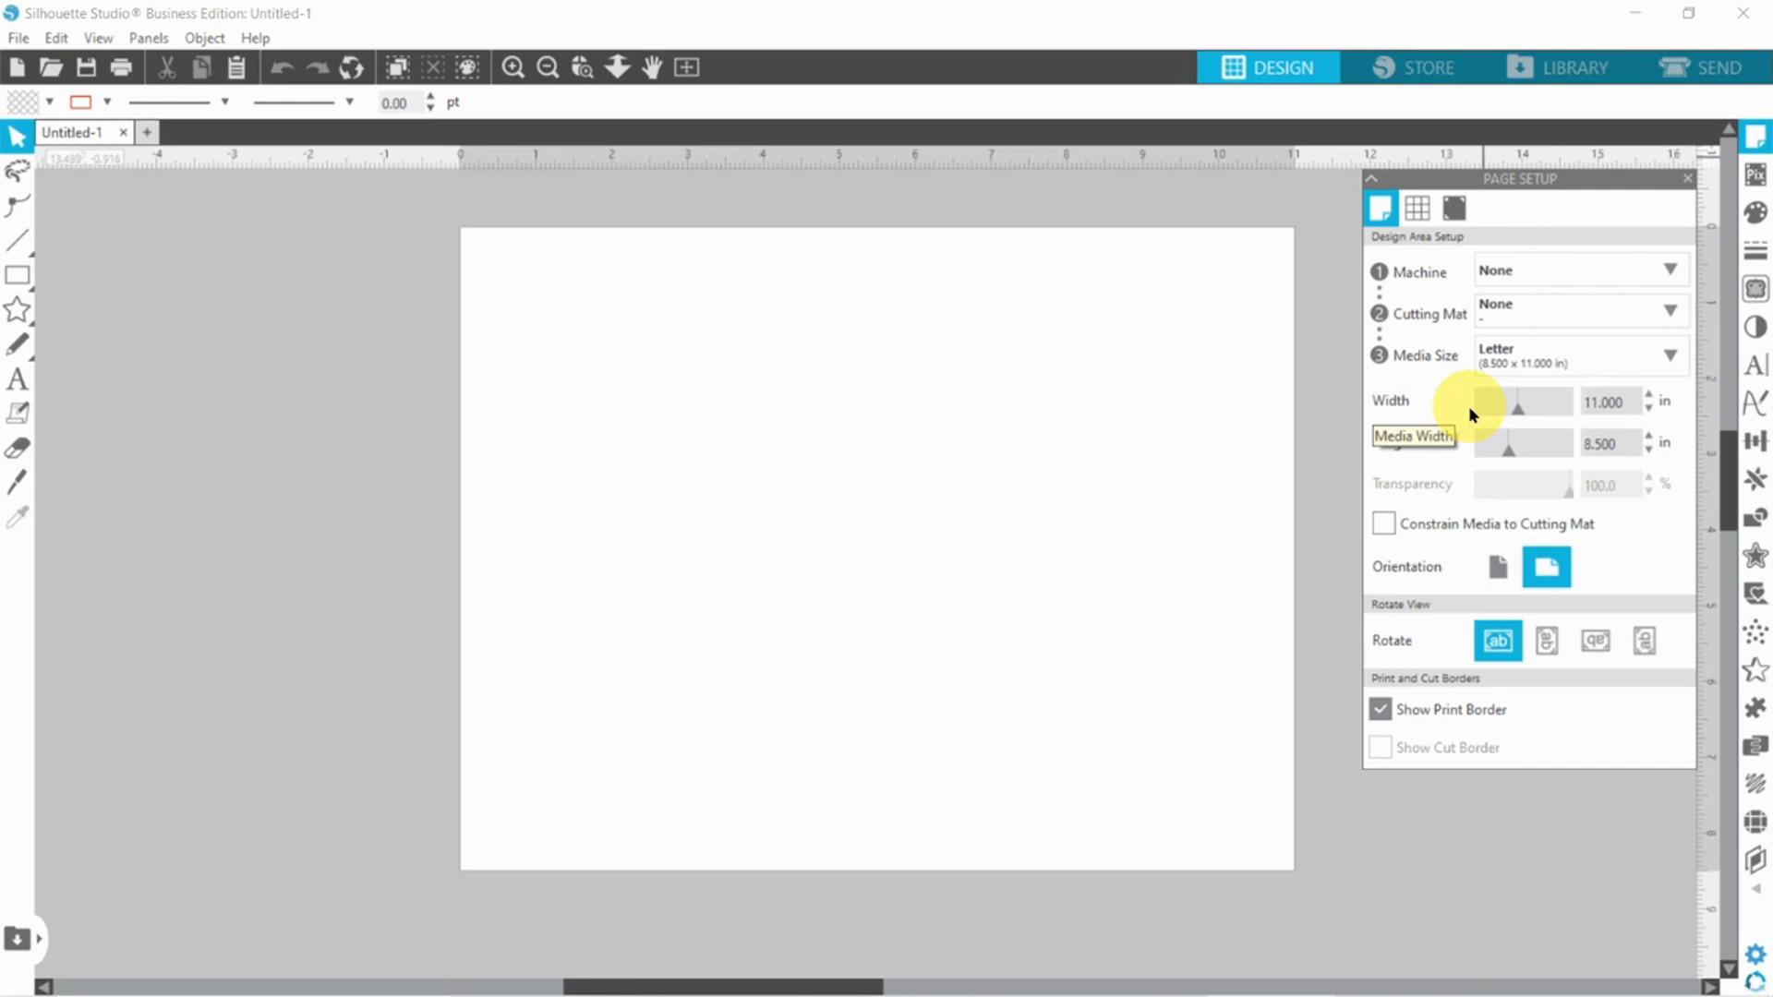
Merge the image file "I am SHE.. She is Me TUmbler" from the Downloads folder into the blank document.
left_click(19, 39)
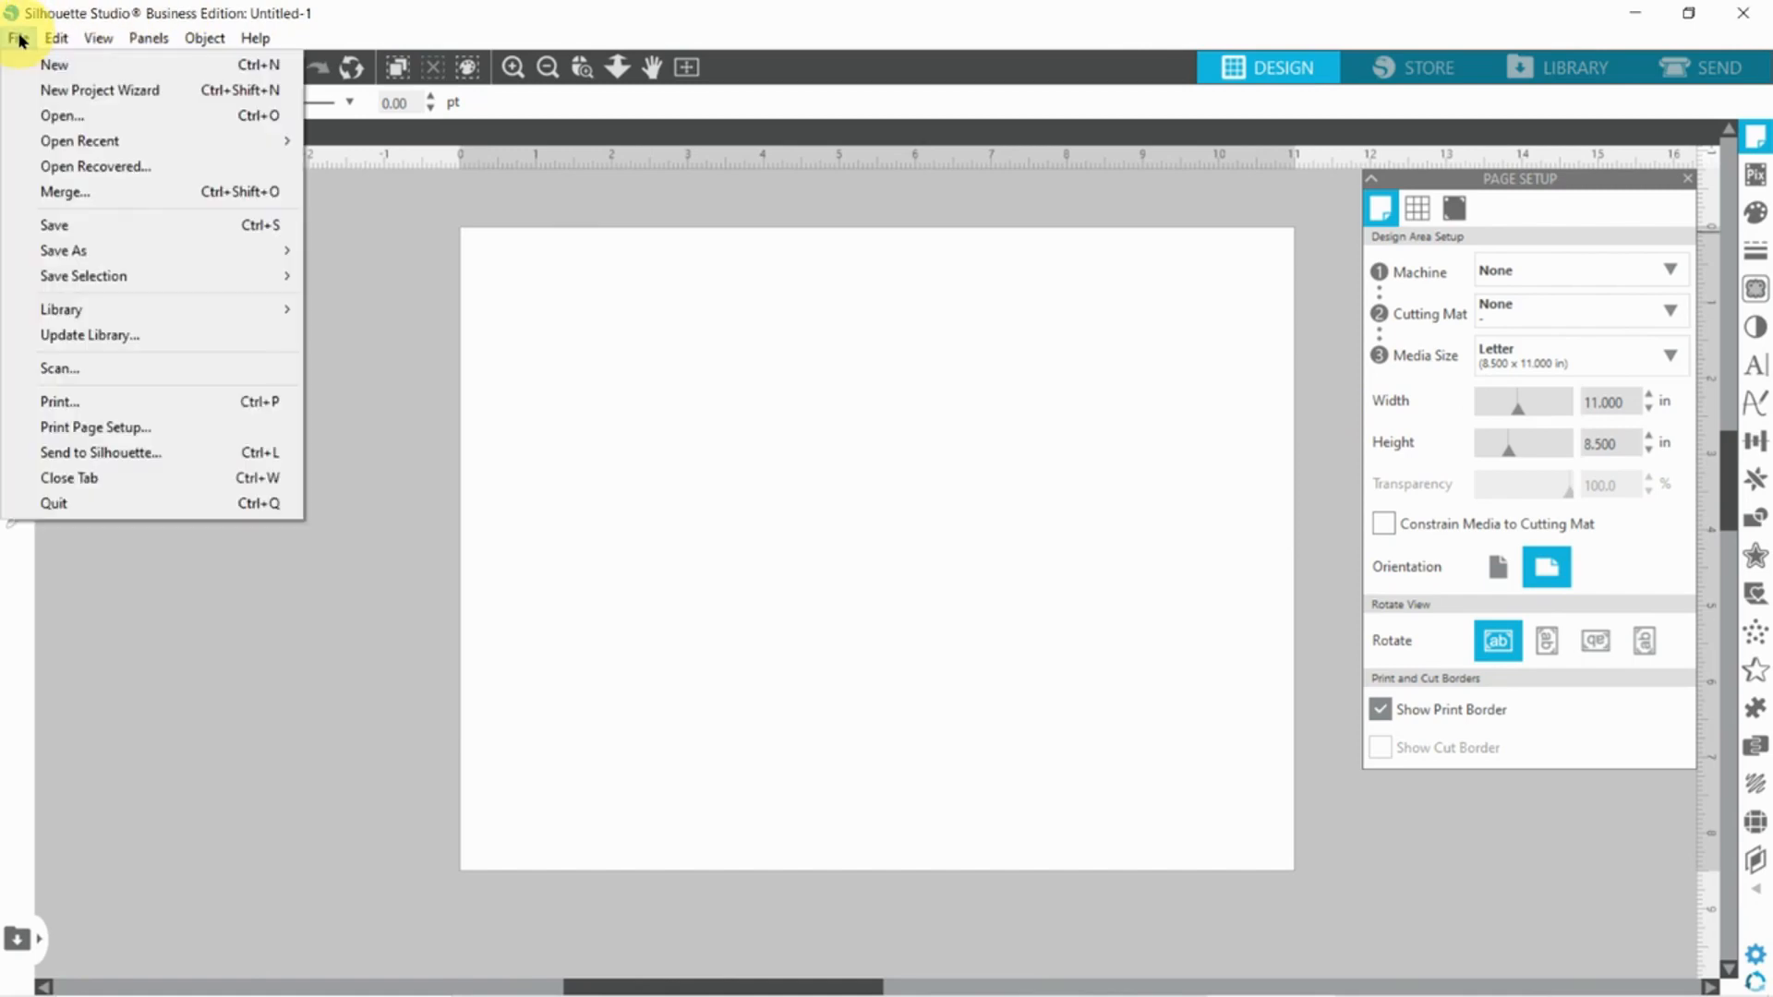
left_click(96, 192)
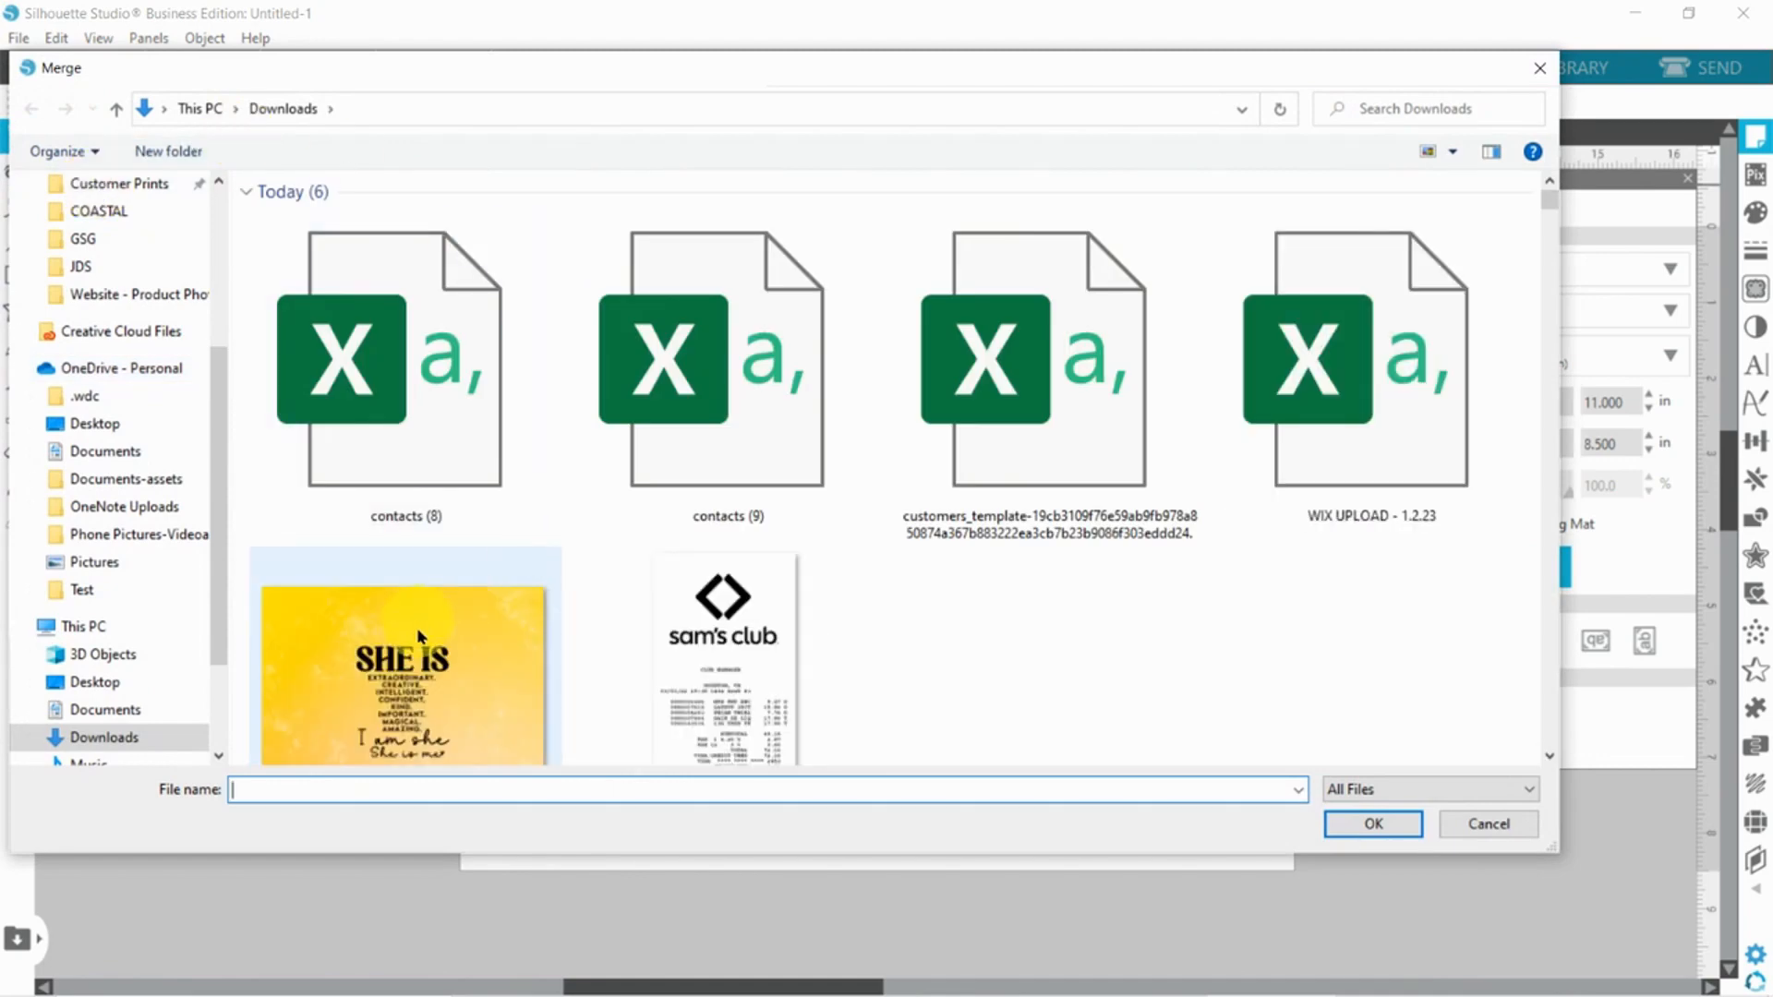
left_click(418, 635)
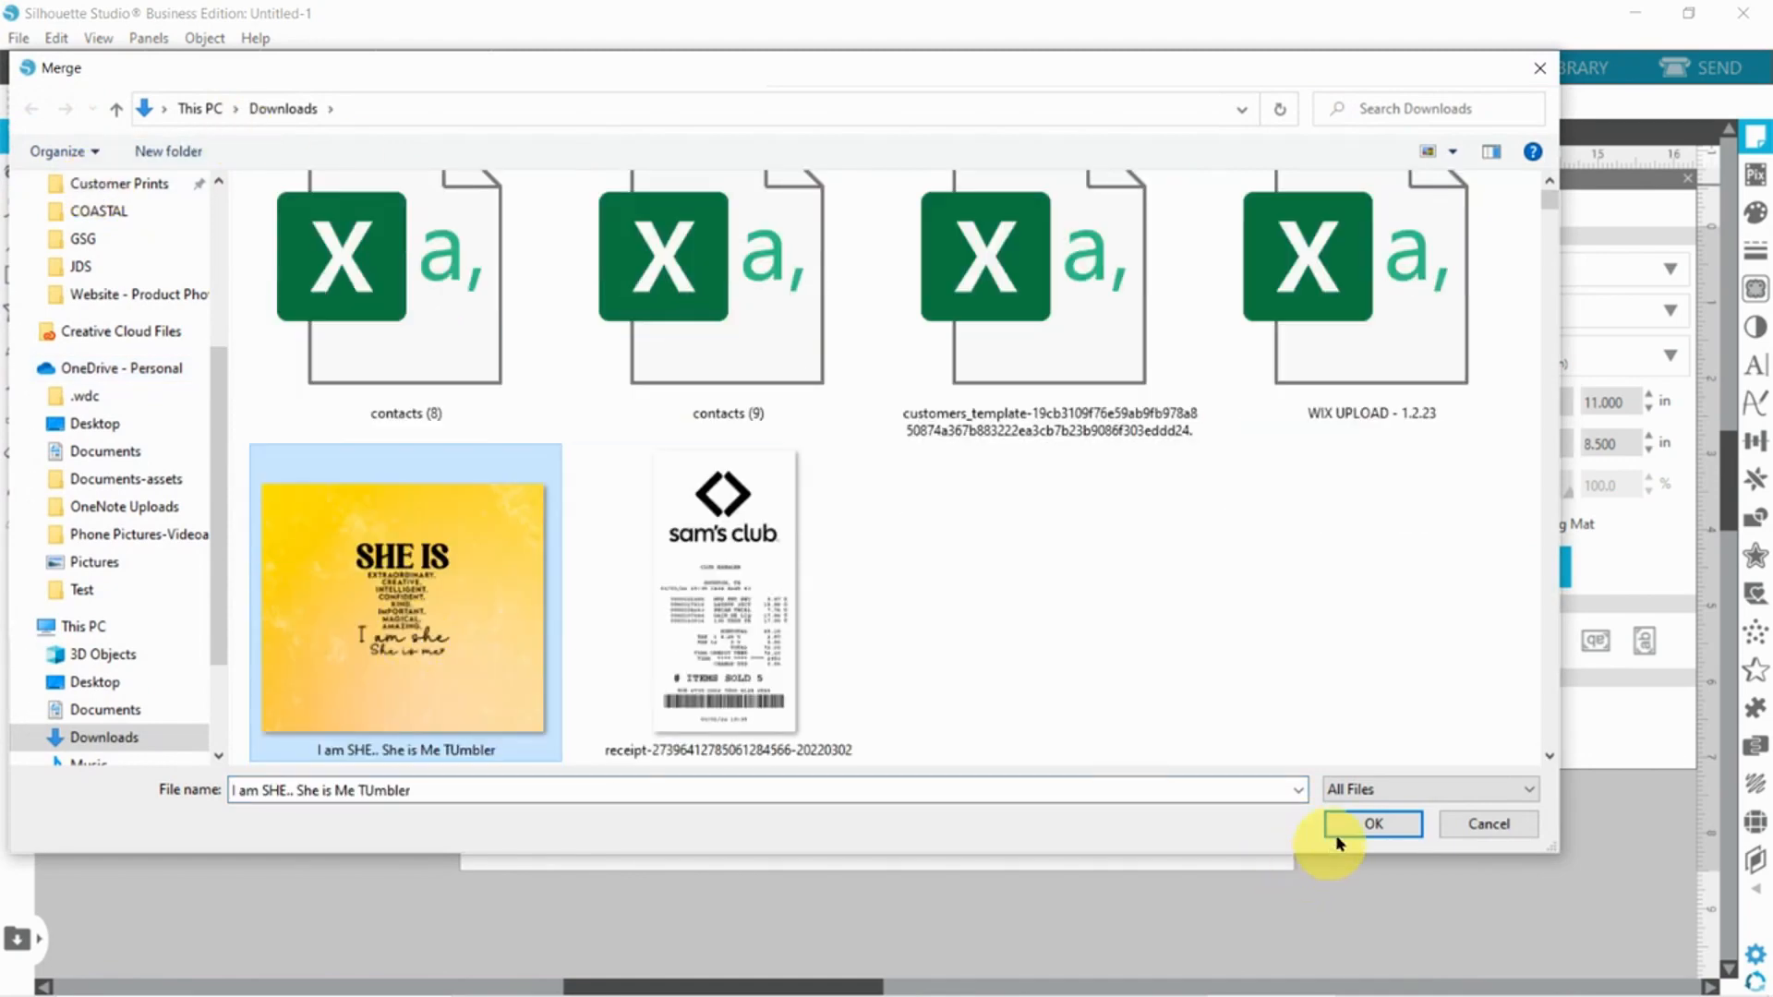
left_click(1367, 826)
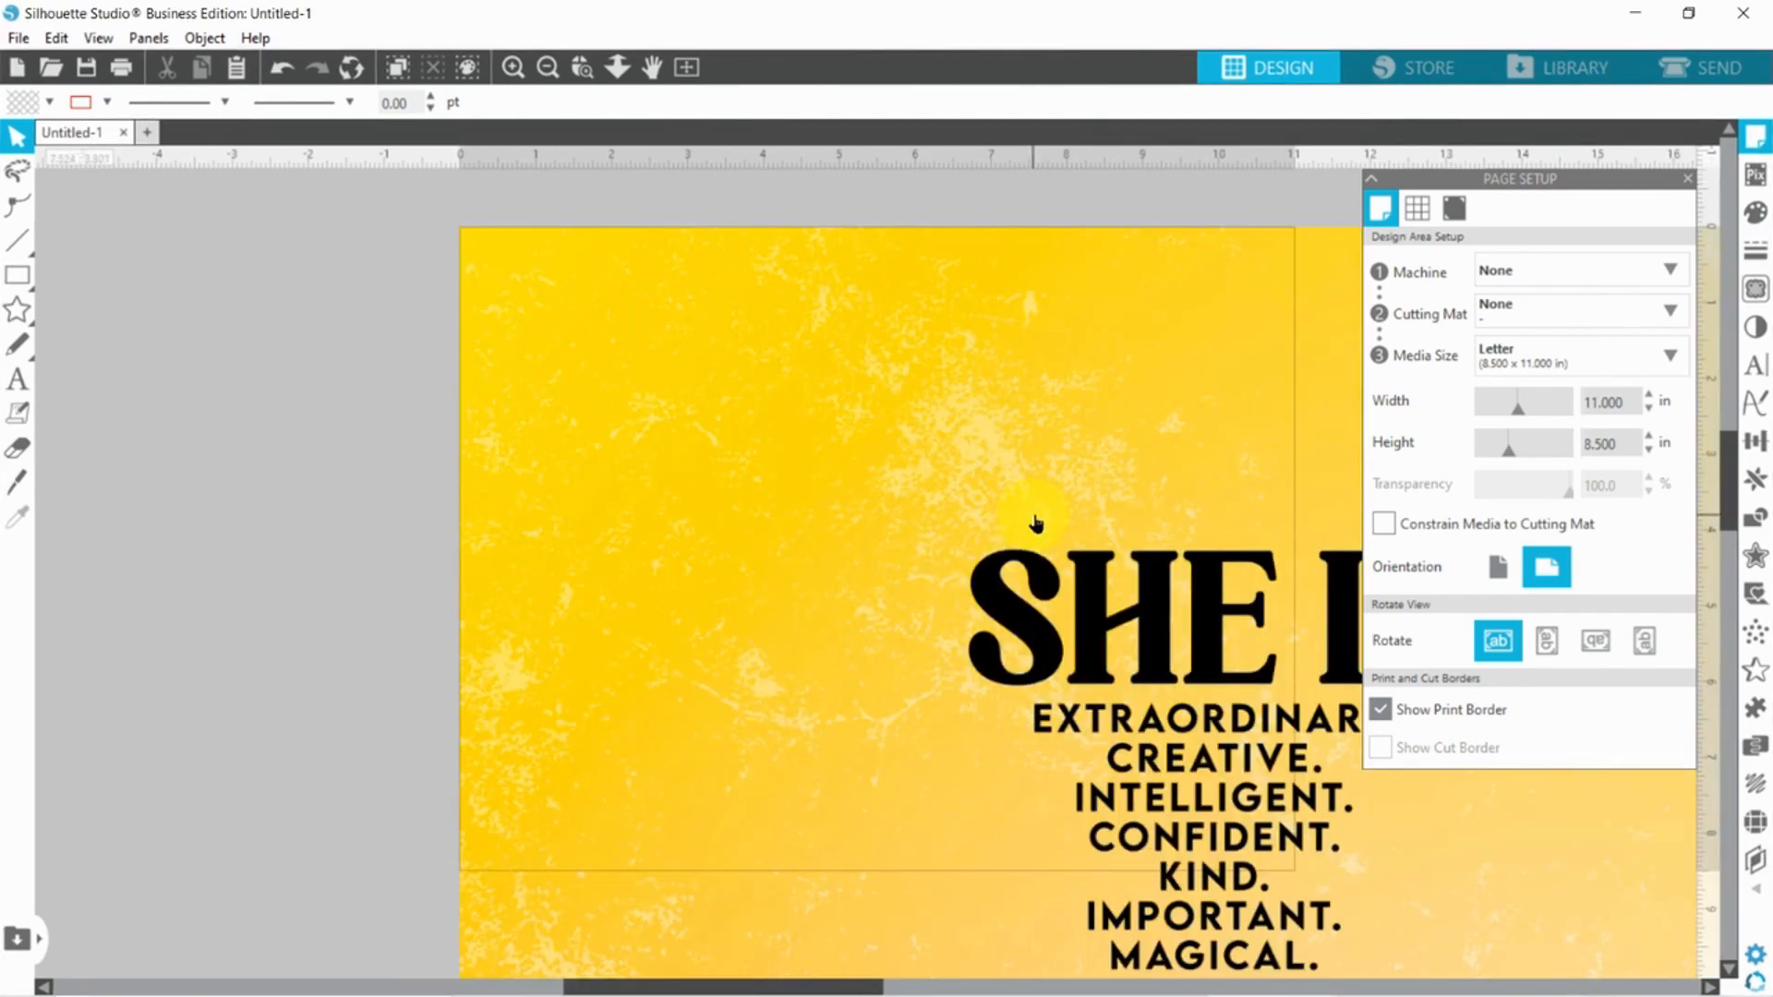
Lock the merged image's aspect ratio and shift the image over the page, closing the page setup settings.
left_click_drag(886, 408, 771, 439)
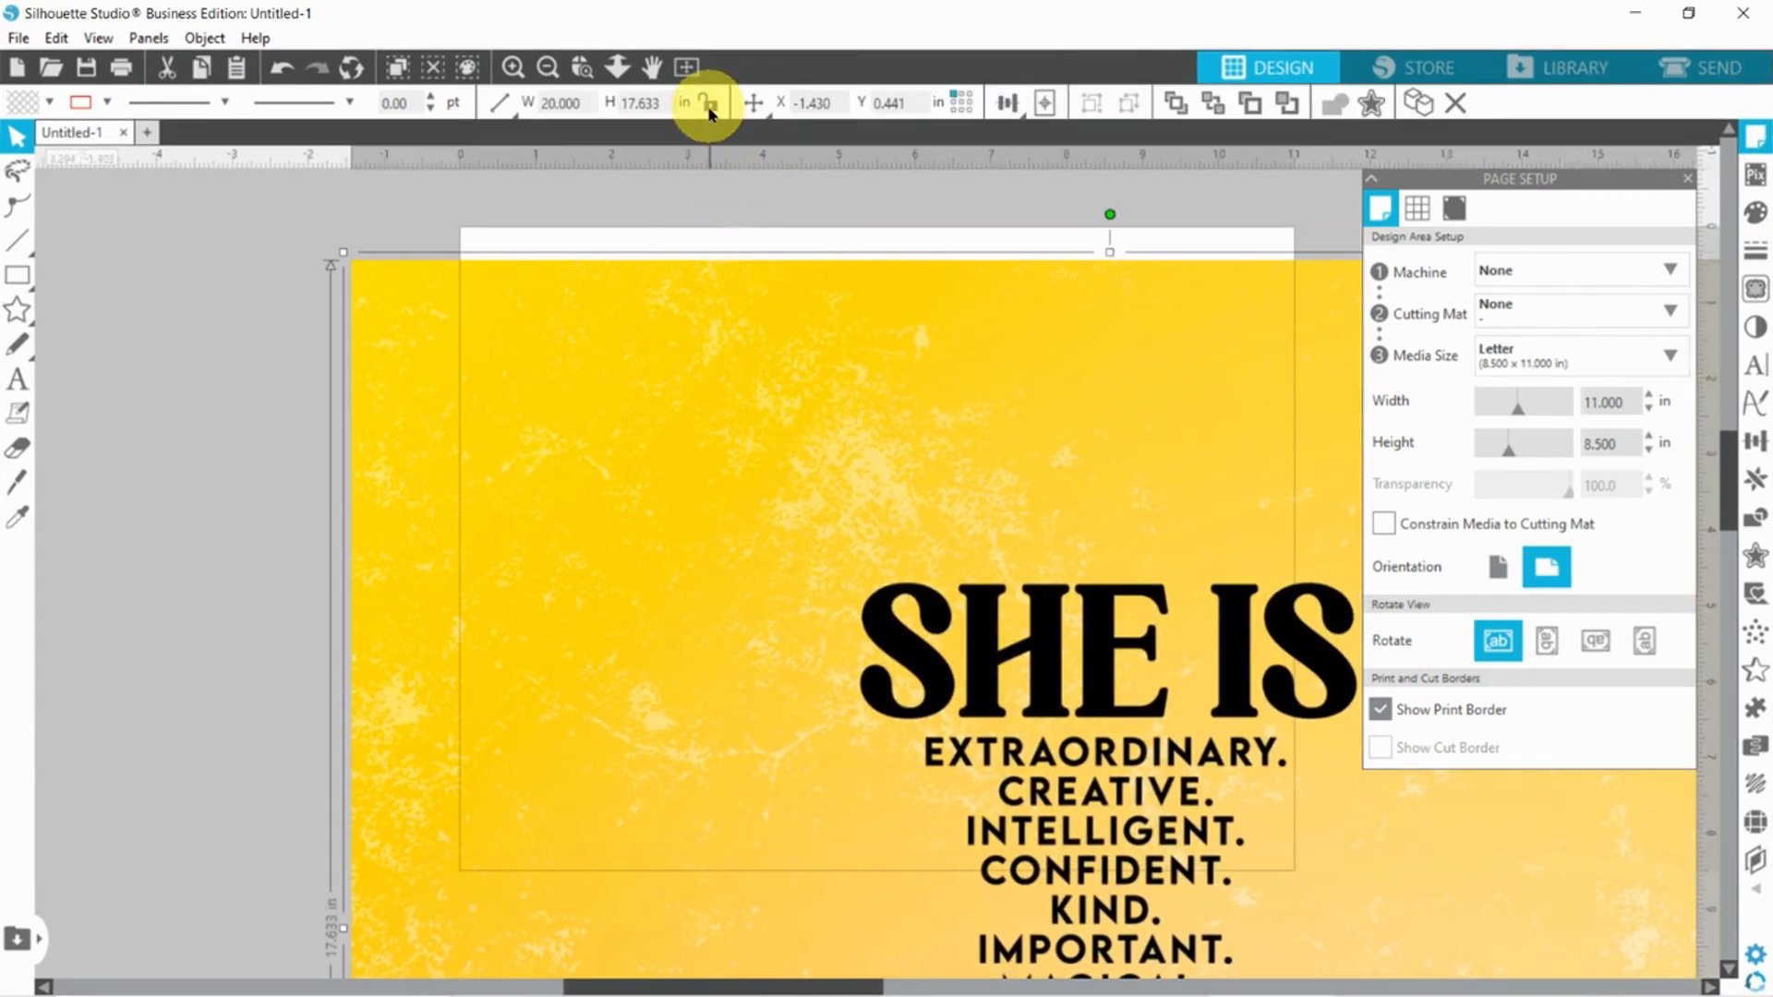
left_click(710, 103)
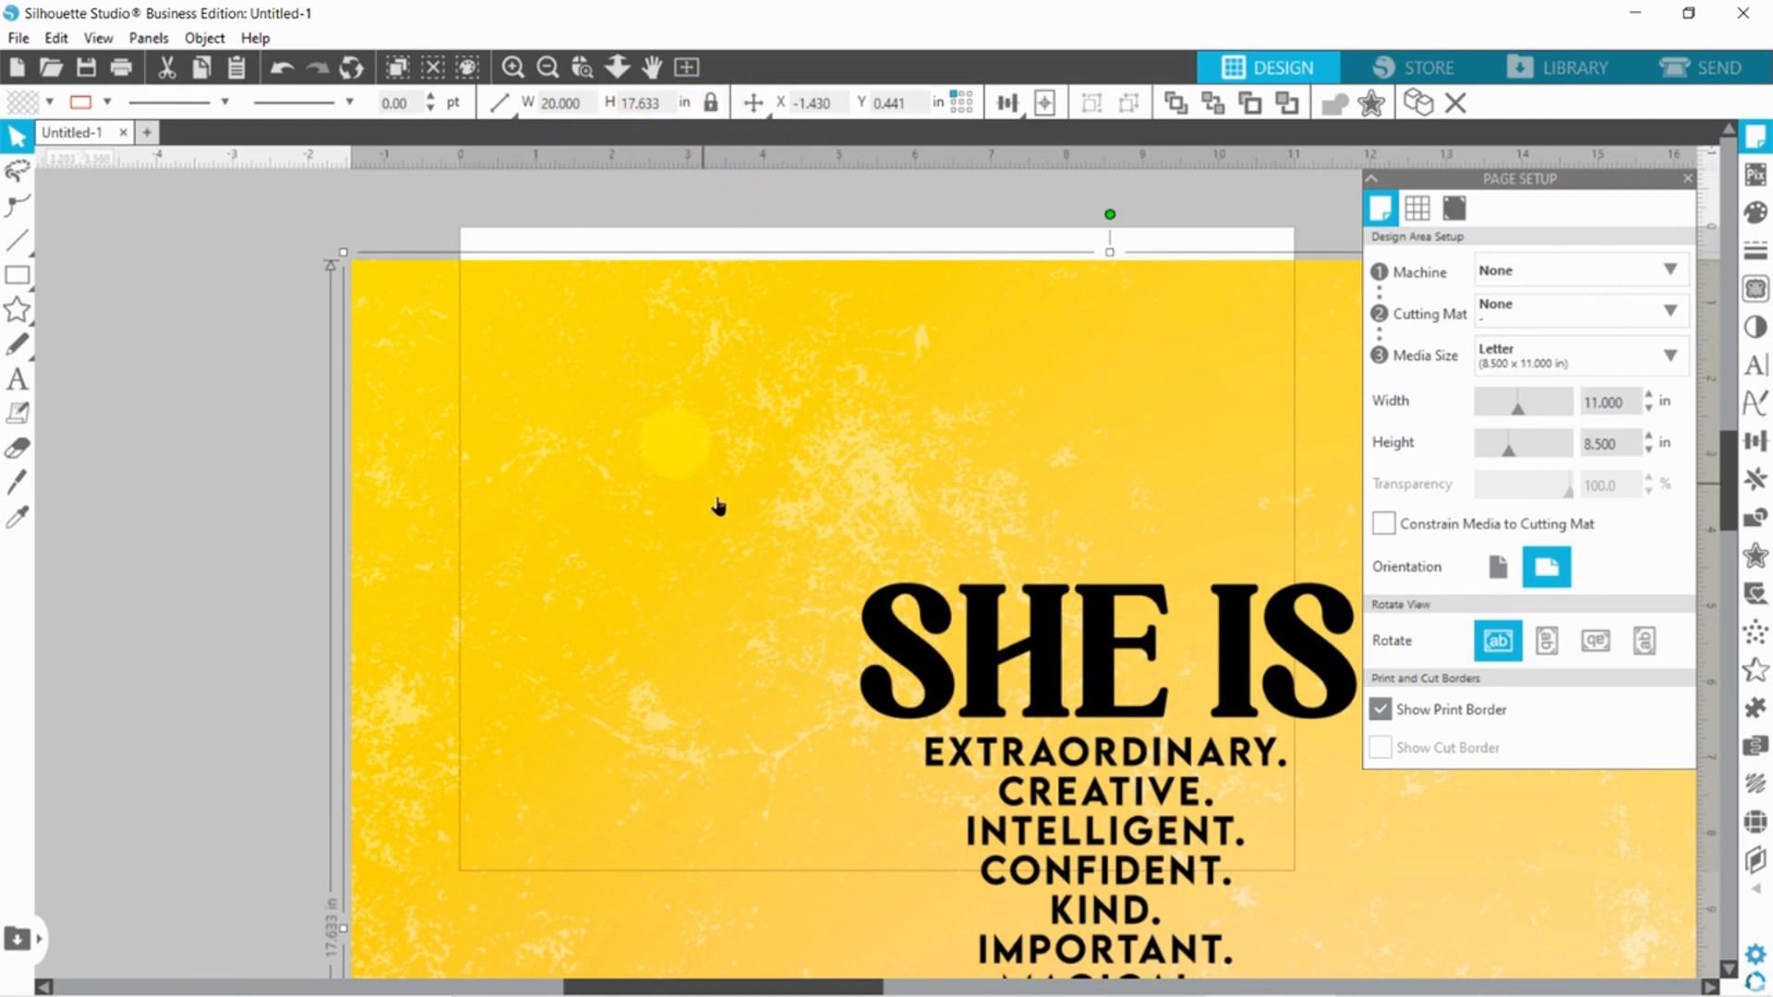
left_click_drag(756, 482, 654, 533)
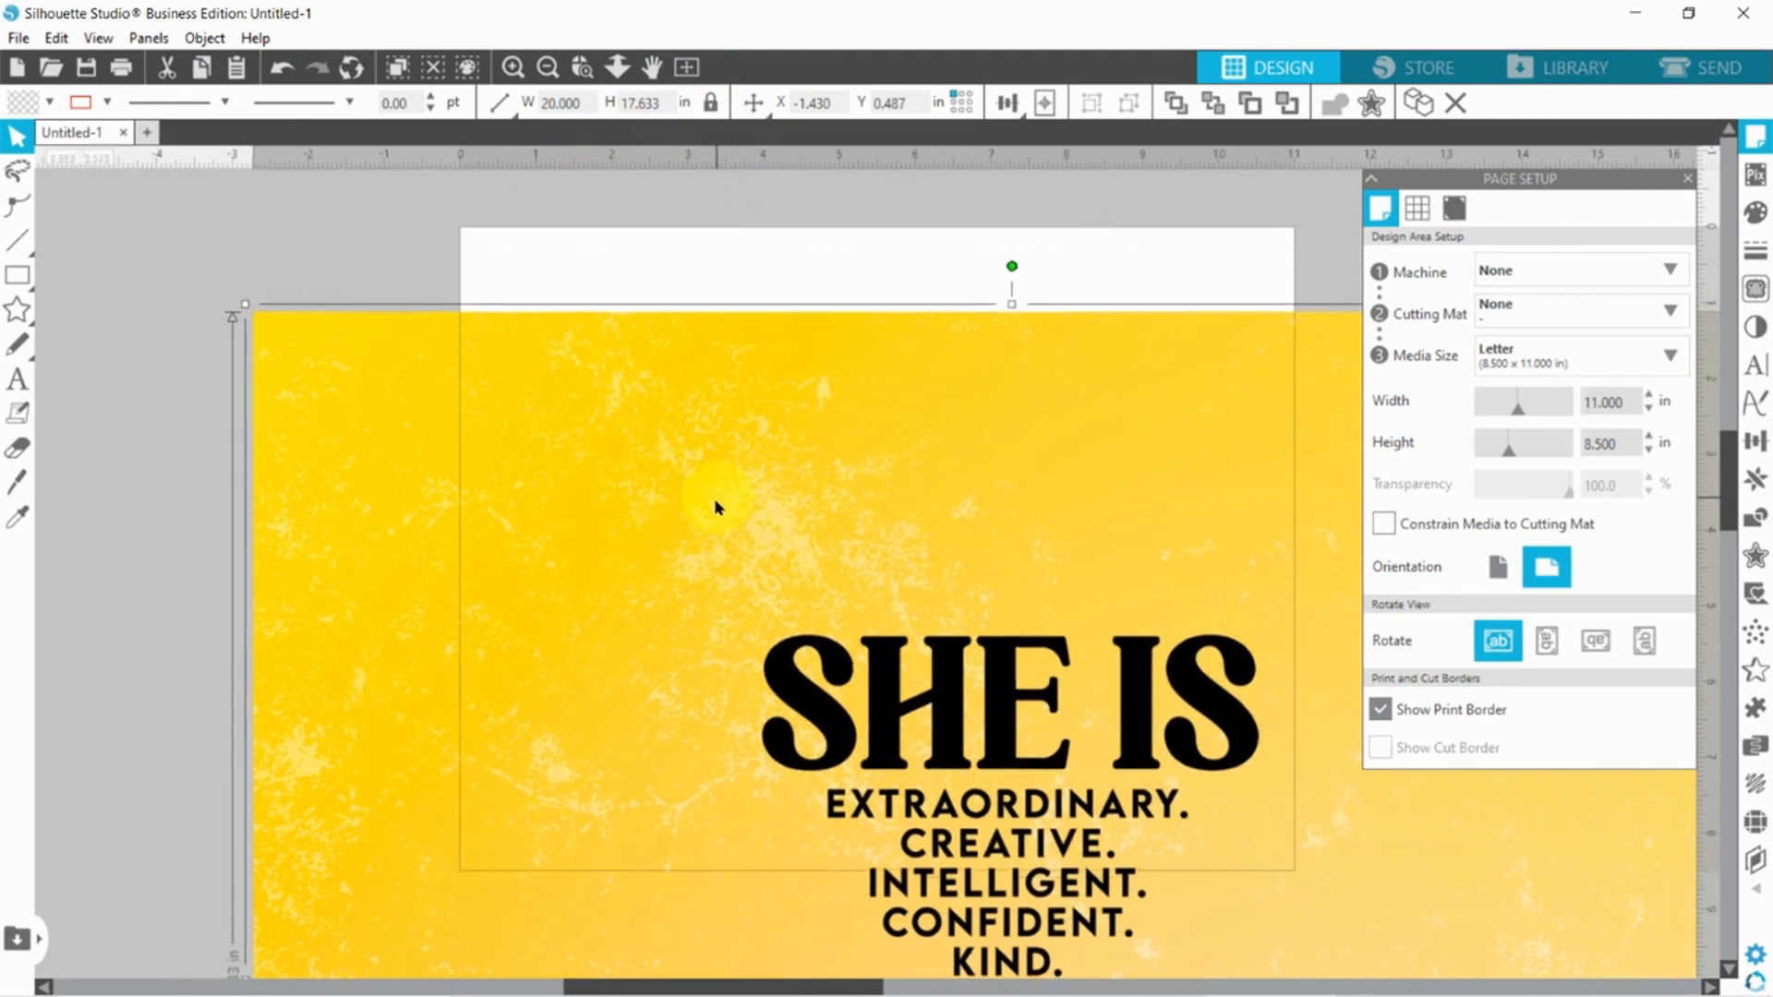
left_click(1682, 183)
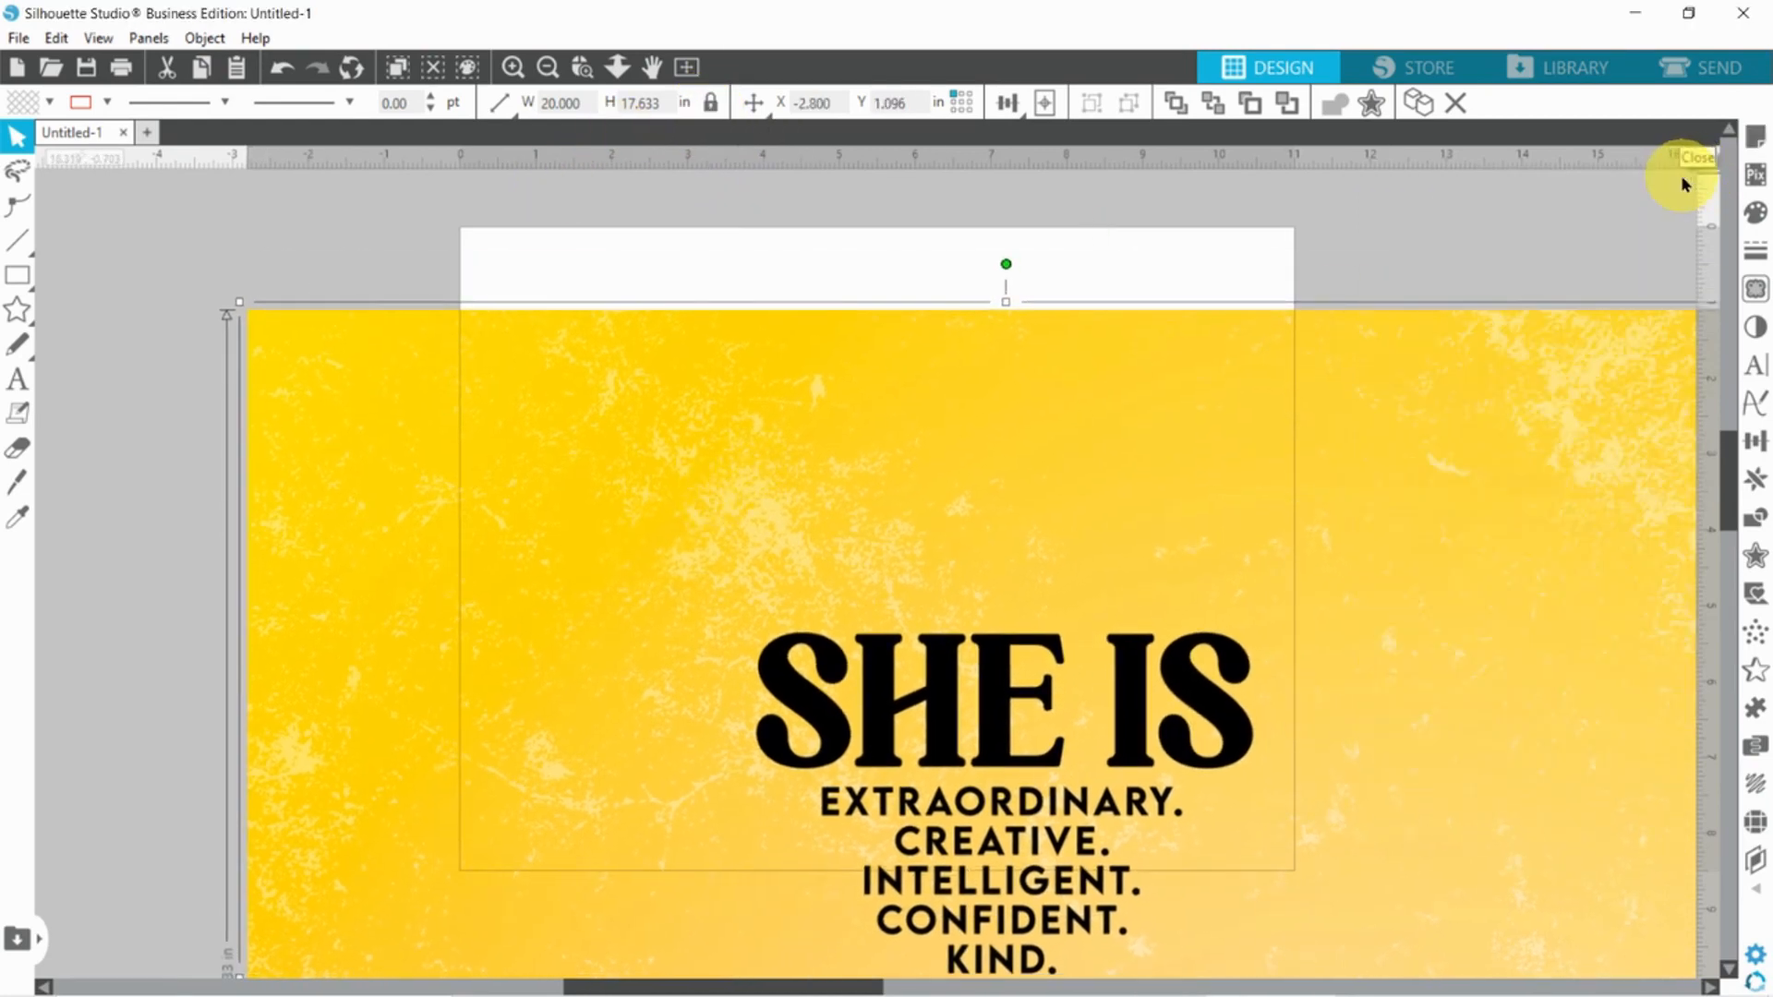
left_click_drag(1251, 412, 1174, 351)
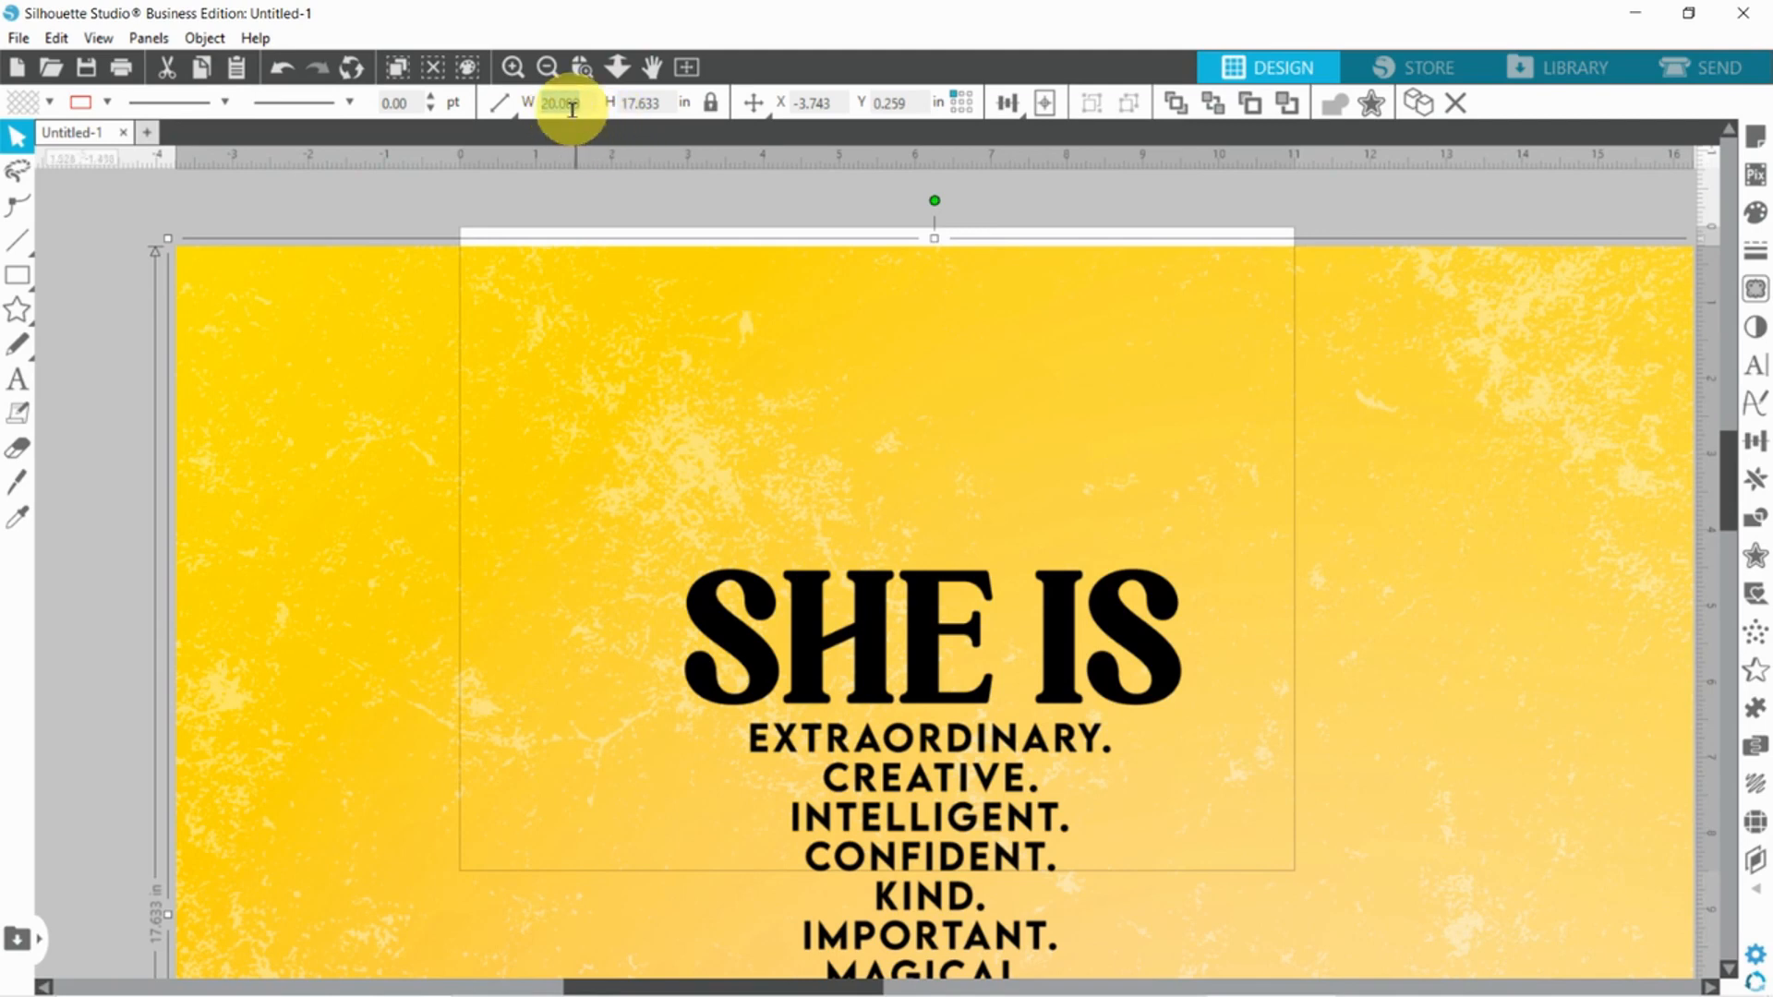
Set the image's width to 9.299 in with its proportions locked.
type("9")
type(".299")
key("Return")
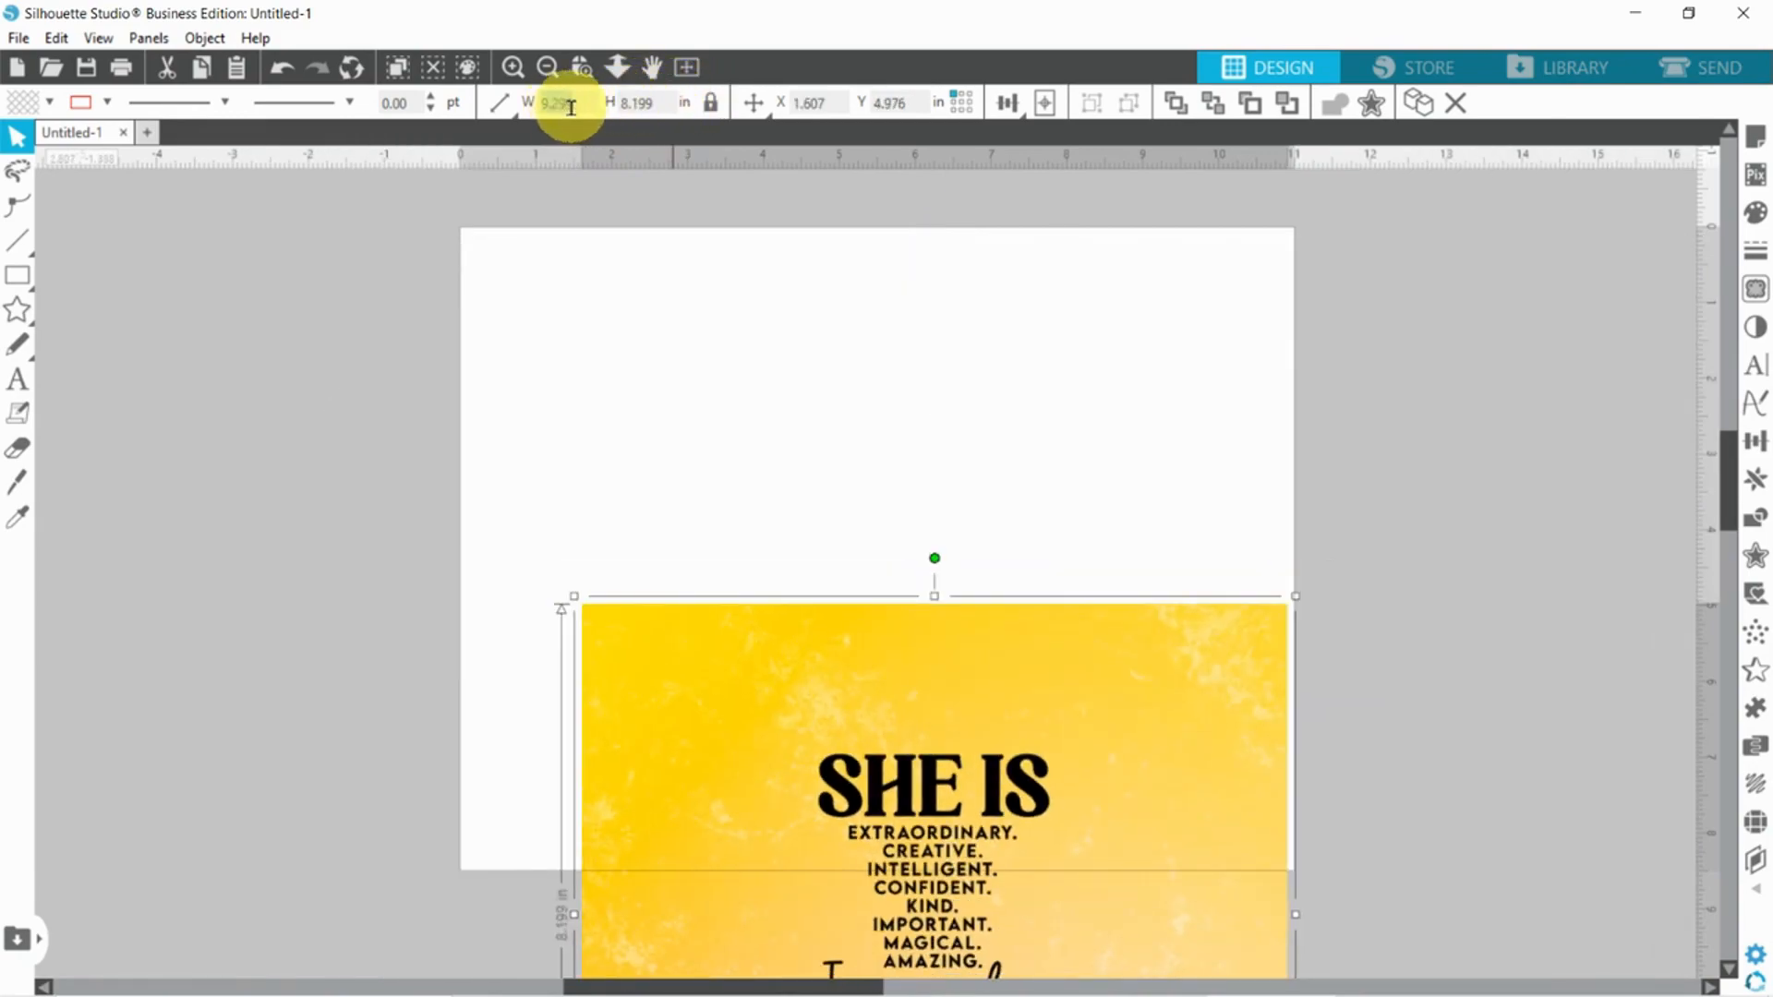
left_click_drag(545, 104, 620, 114)
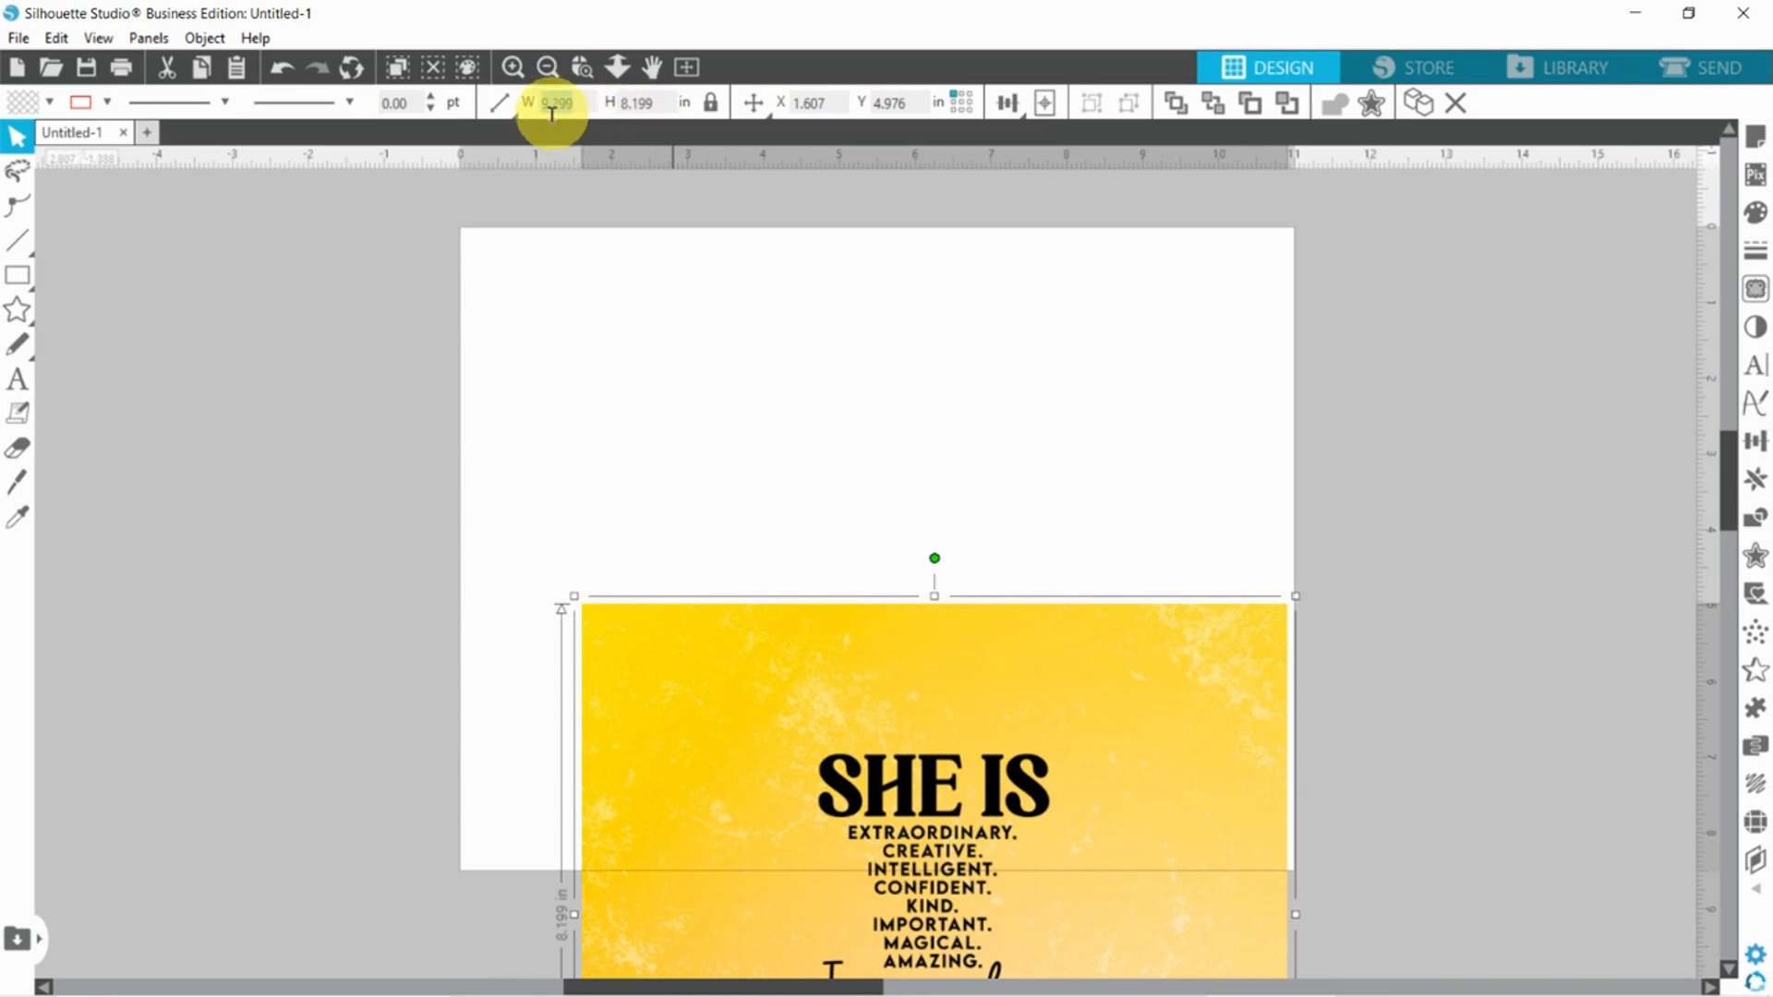
Move the resized image onto the page, center it to the page and deselect it.
left_click_drag(970, 712, 923, 338)
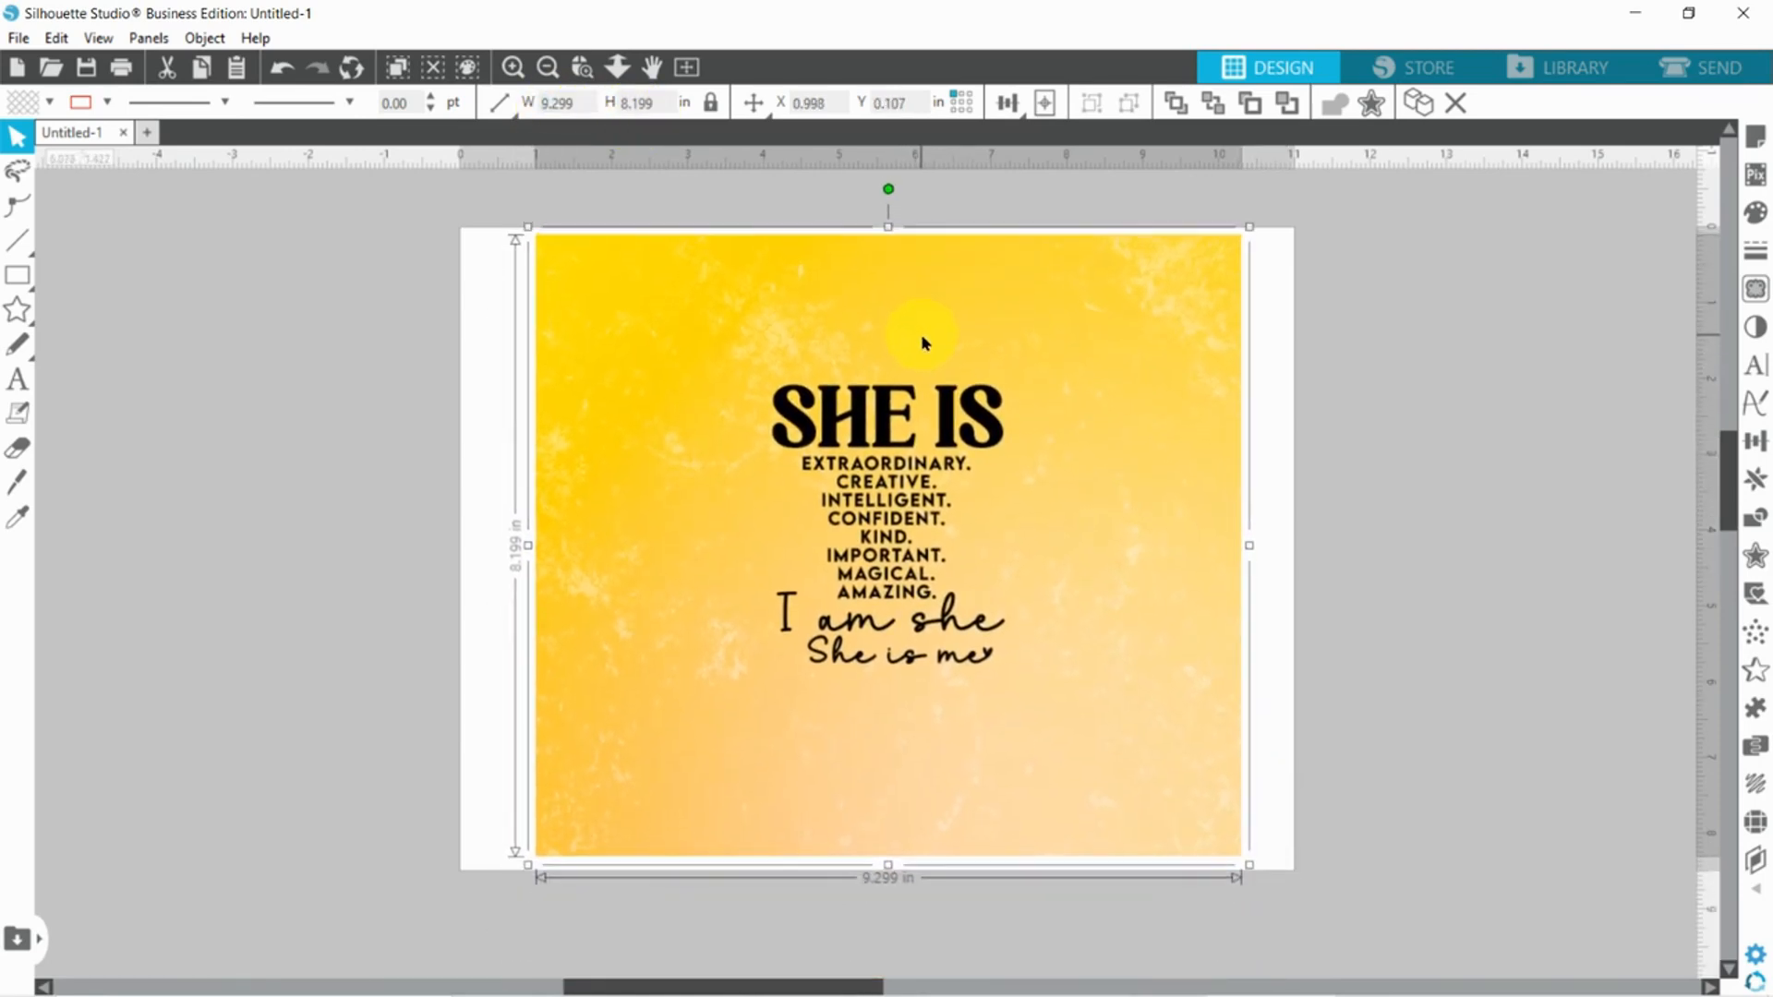
left_click(1462, 535)
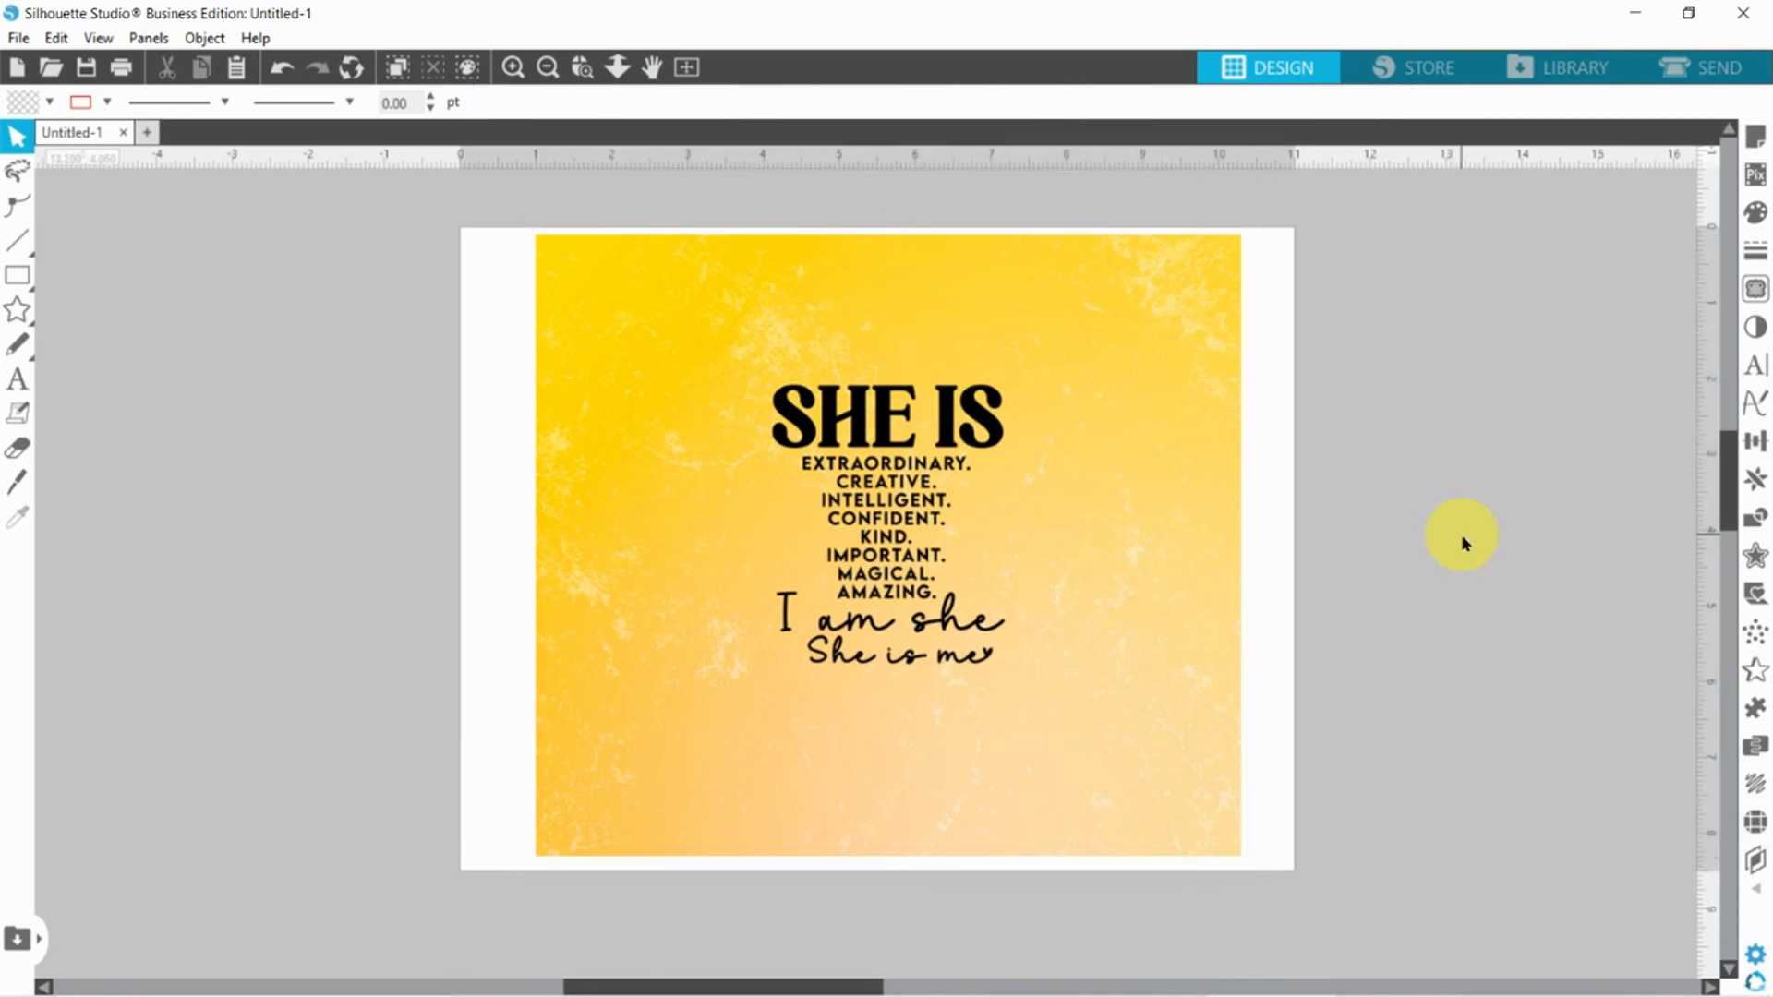
left_click(1128, 543)
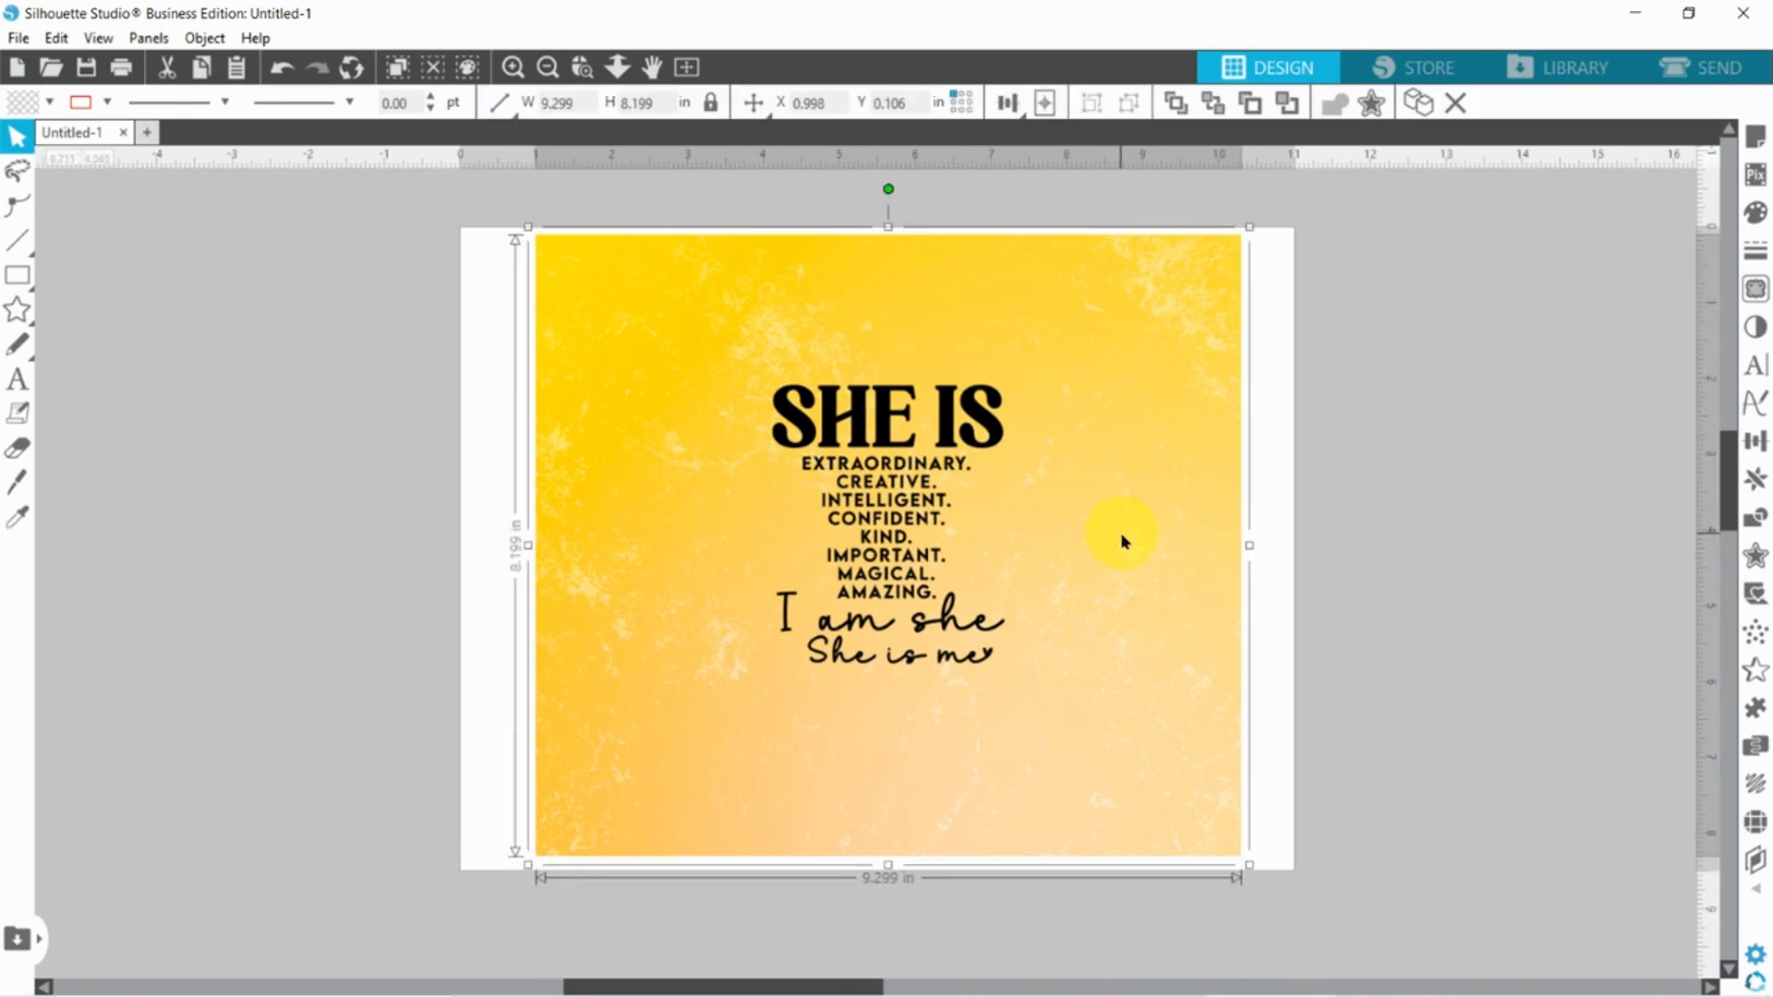
left_click(1049, 108)
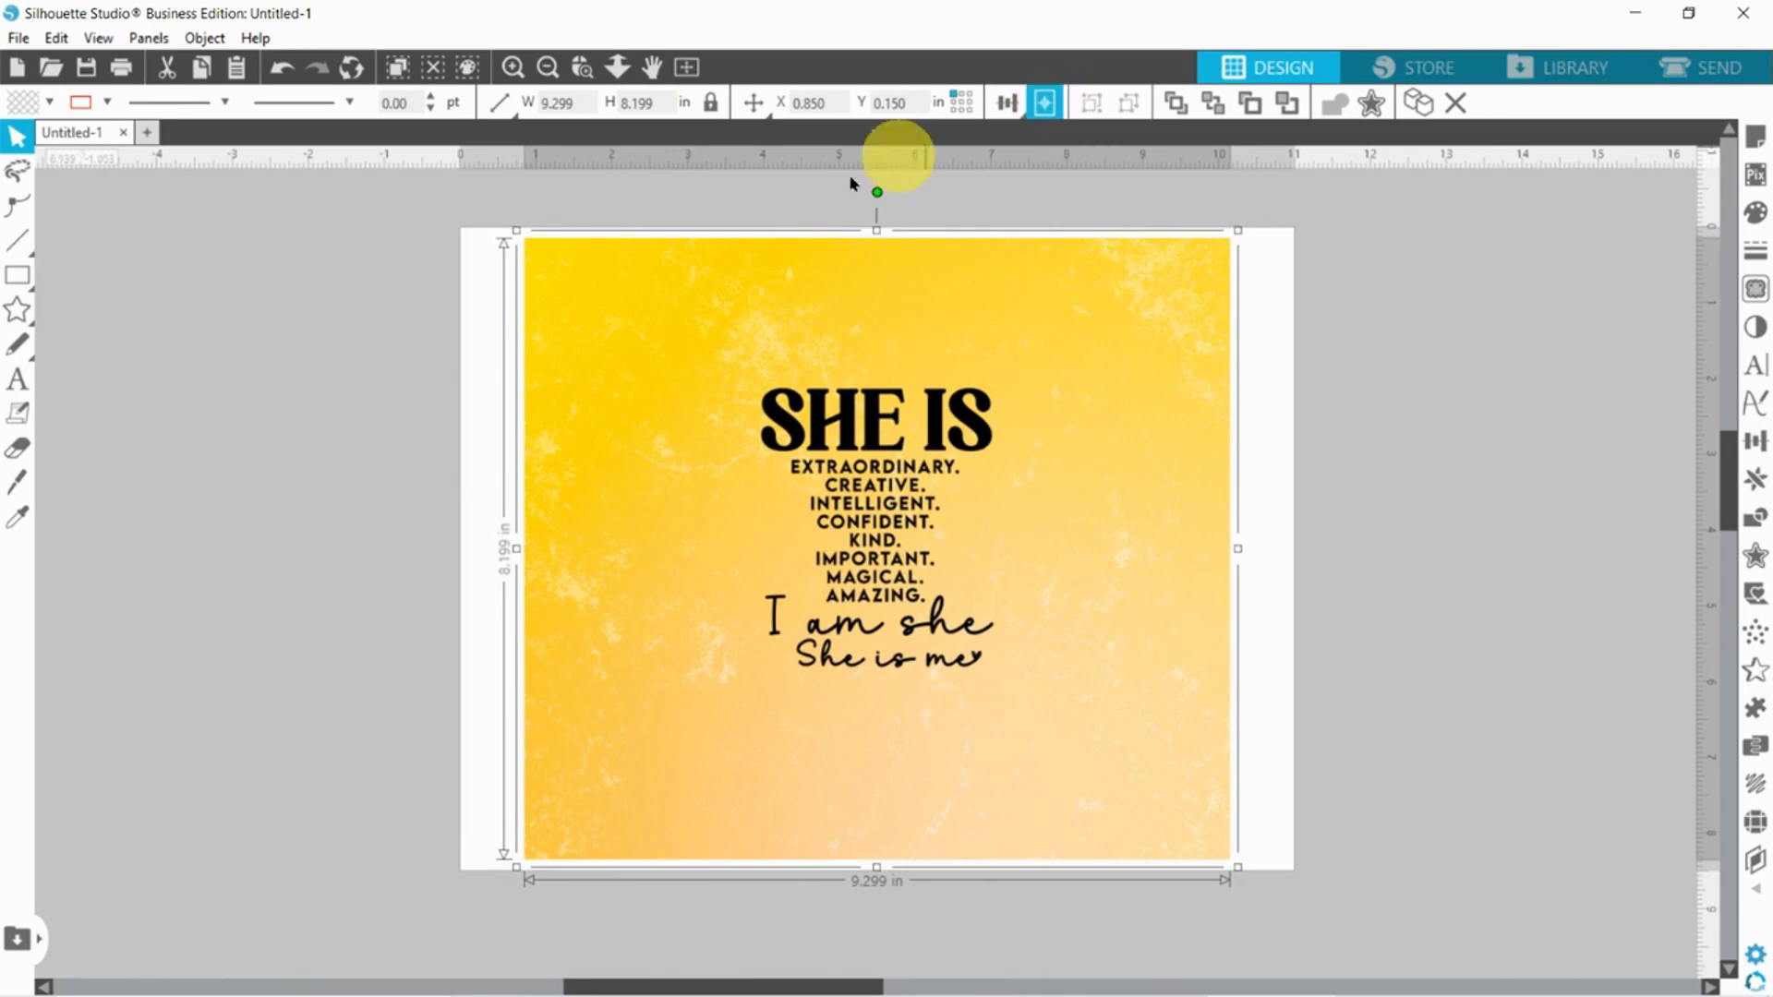
left_click(465, 346)
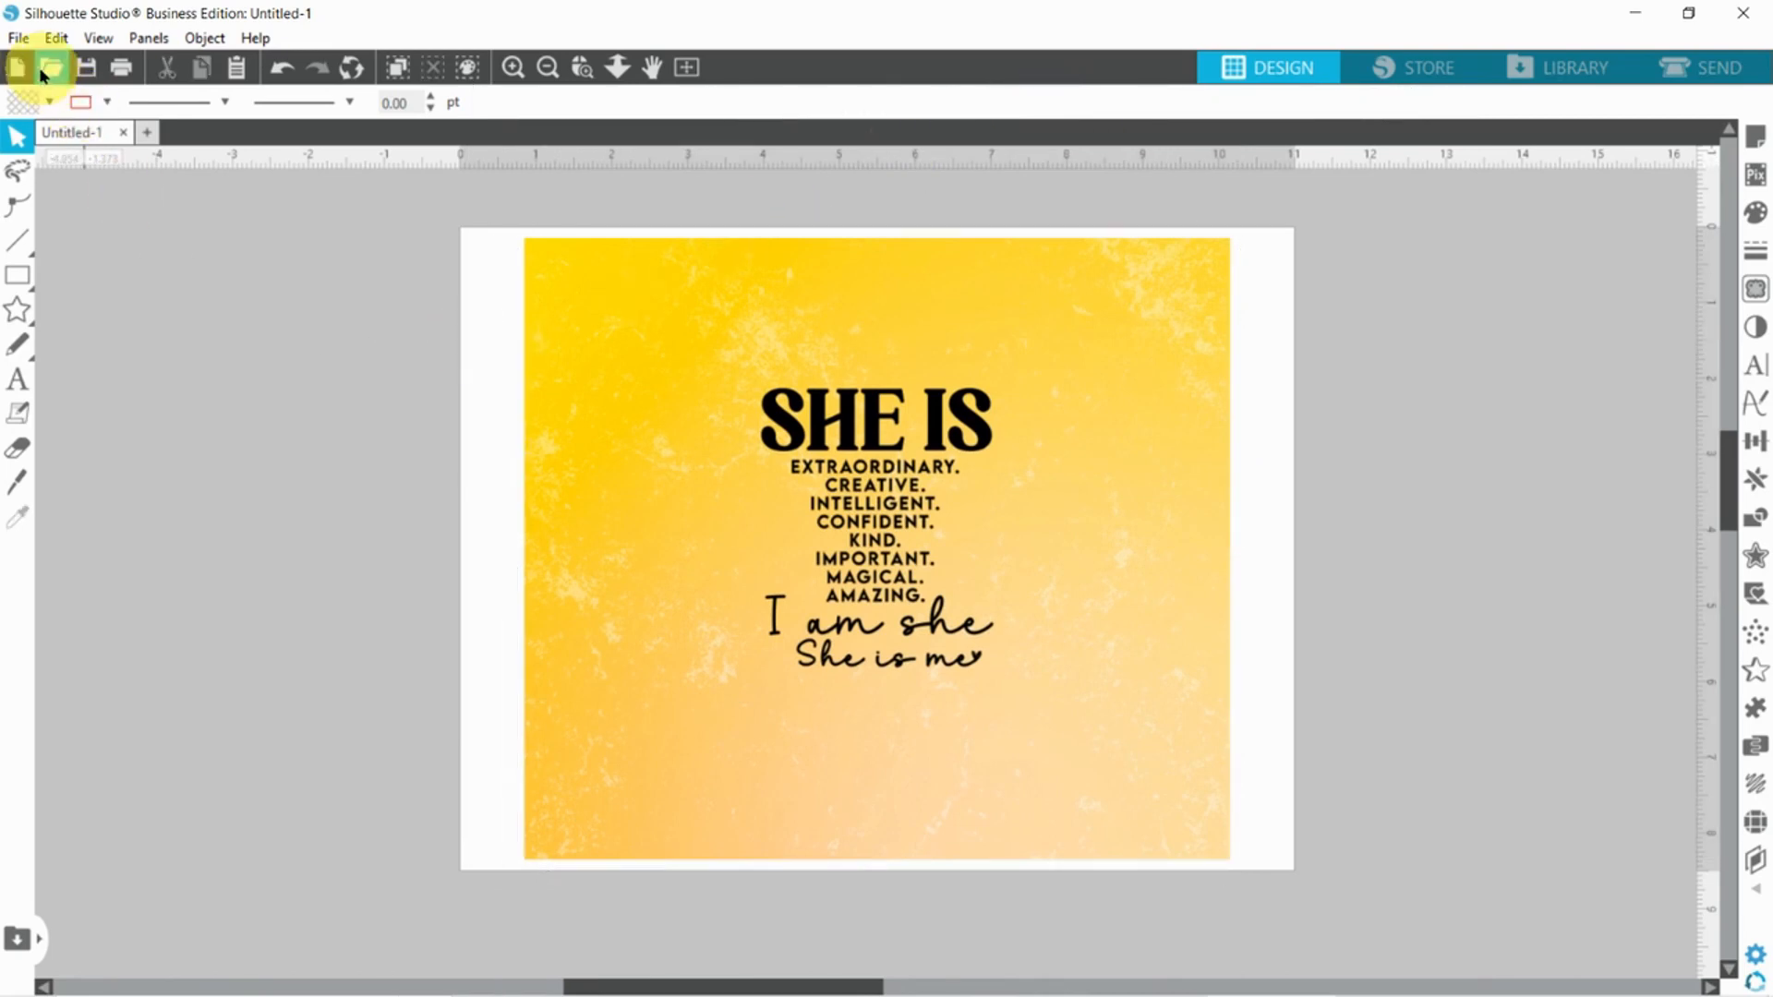
Preview the design for printing and choose EPSON WF-7720 Series as the printer.
left_click(121, 86)
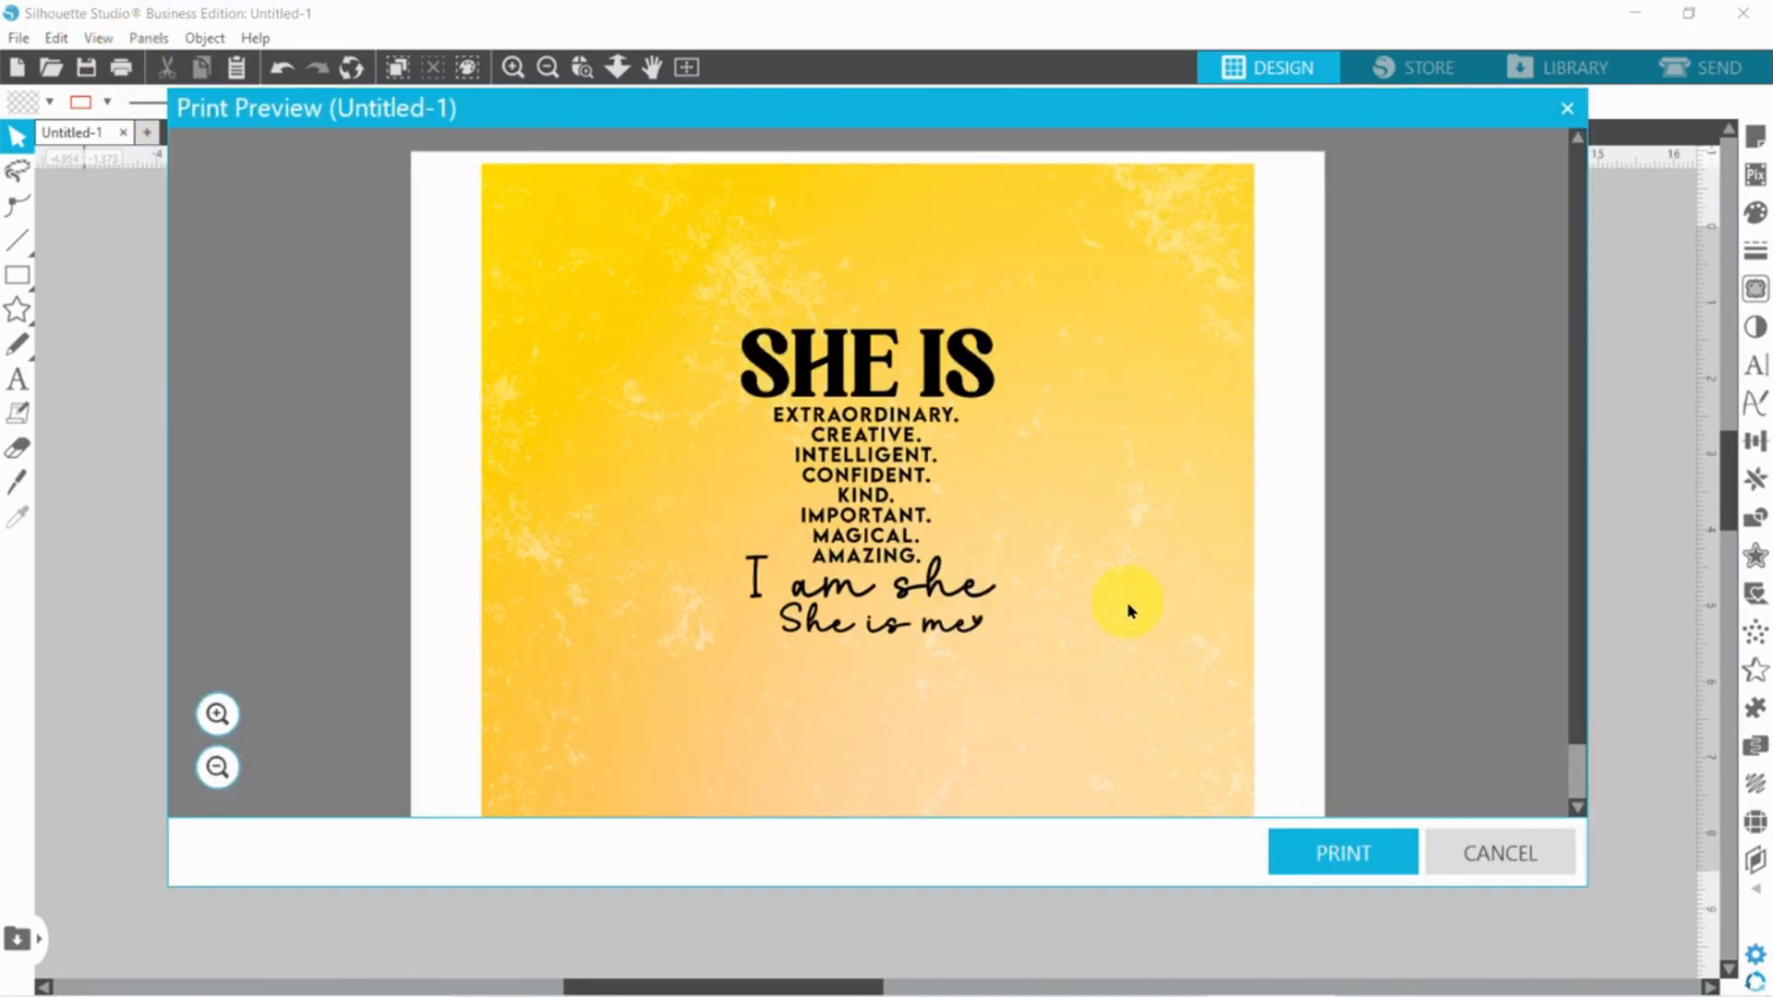
scroll(1127, 602, "down", 1)
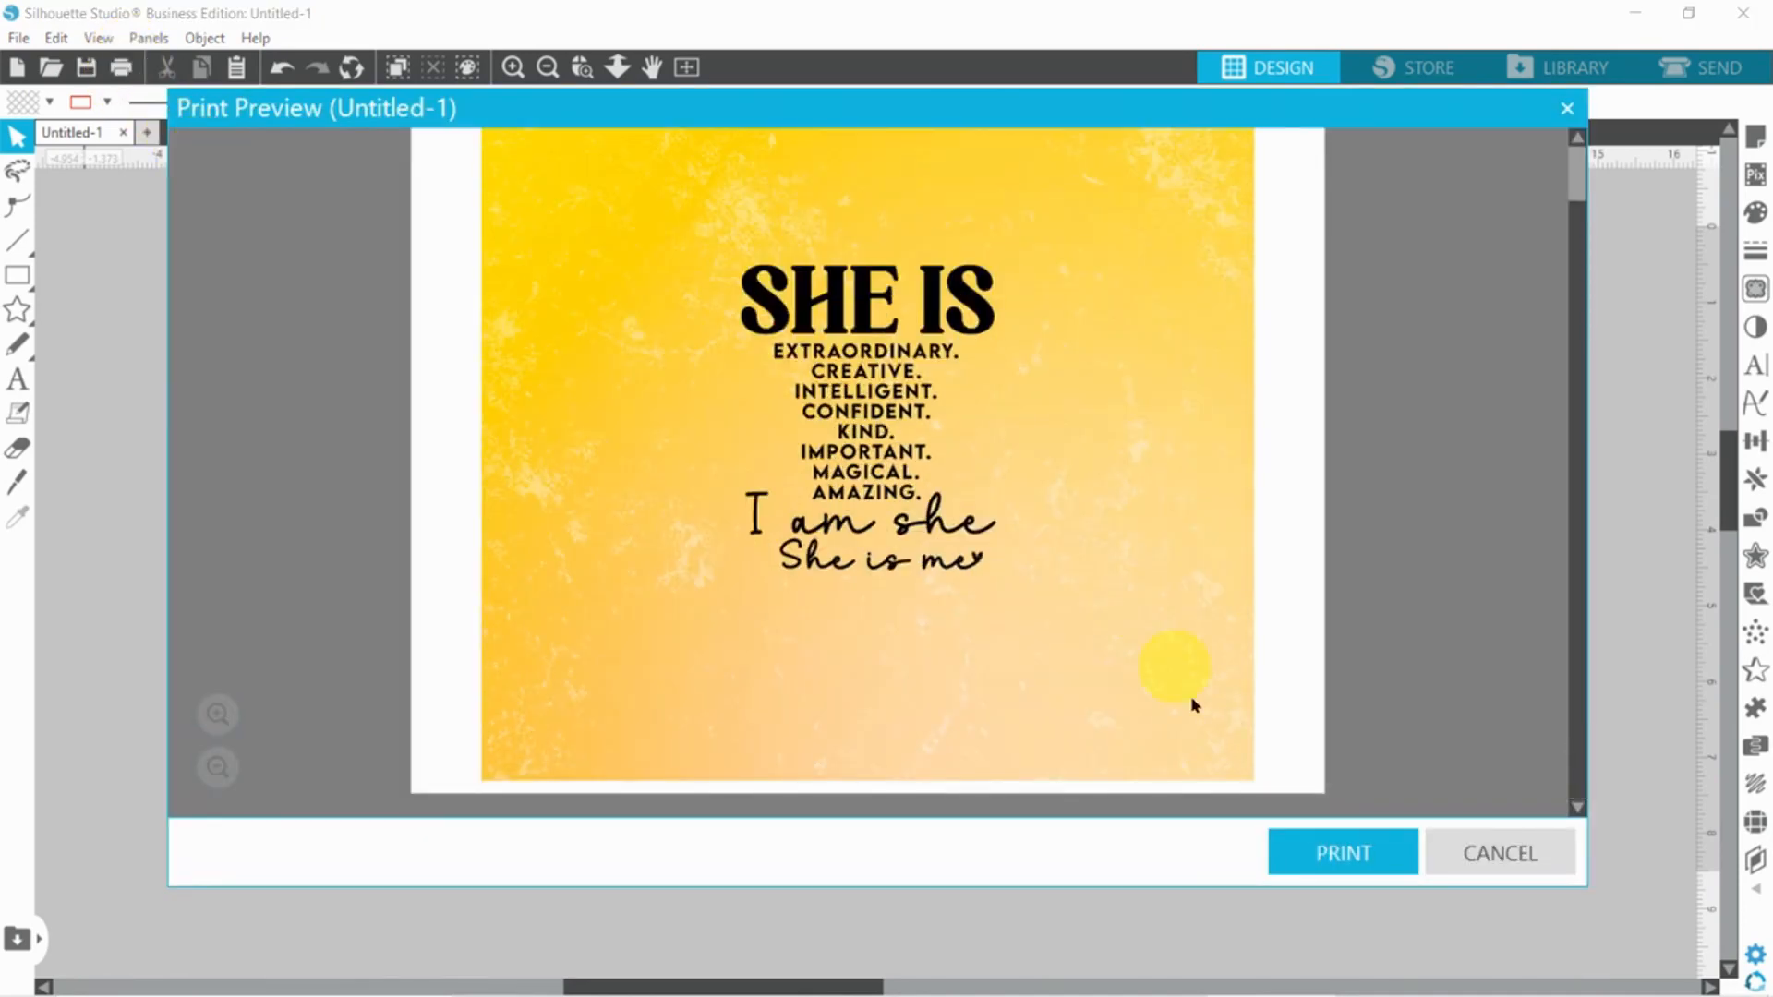
left_click(1344, 859)
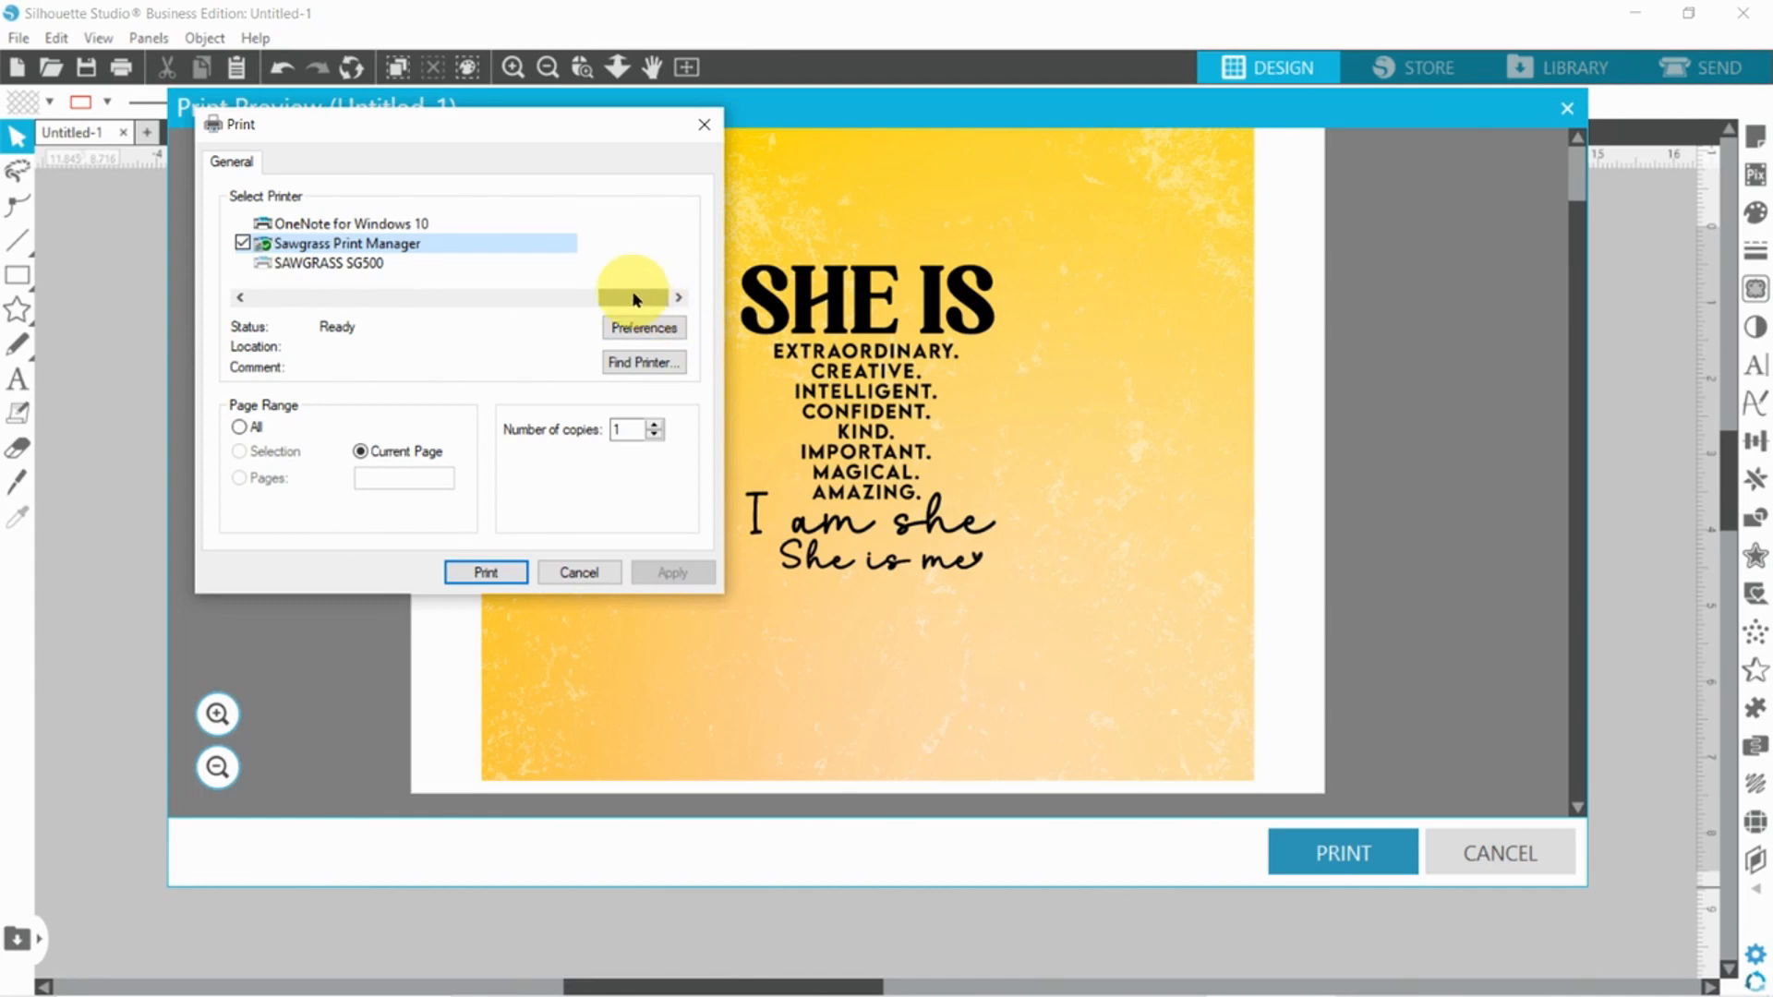
left_click_drag(633, 298, 345, 296)
left_click(341, 230)
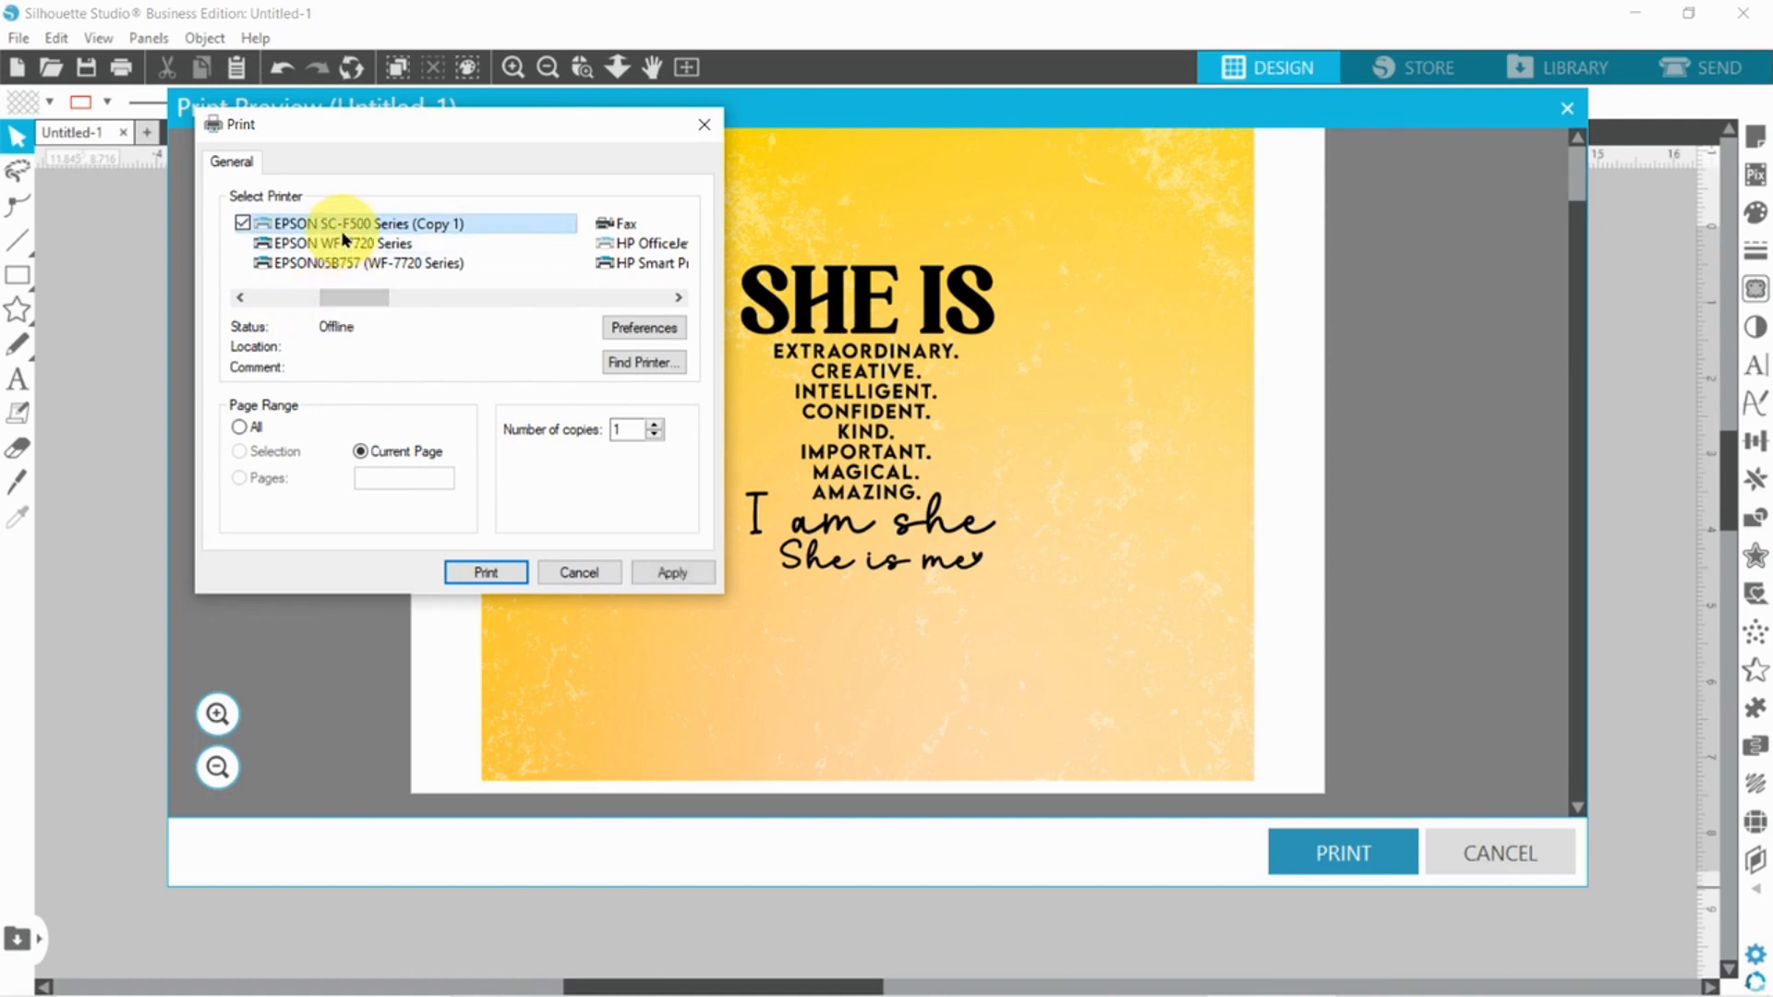
left_click(325, 246)
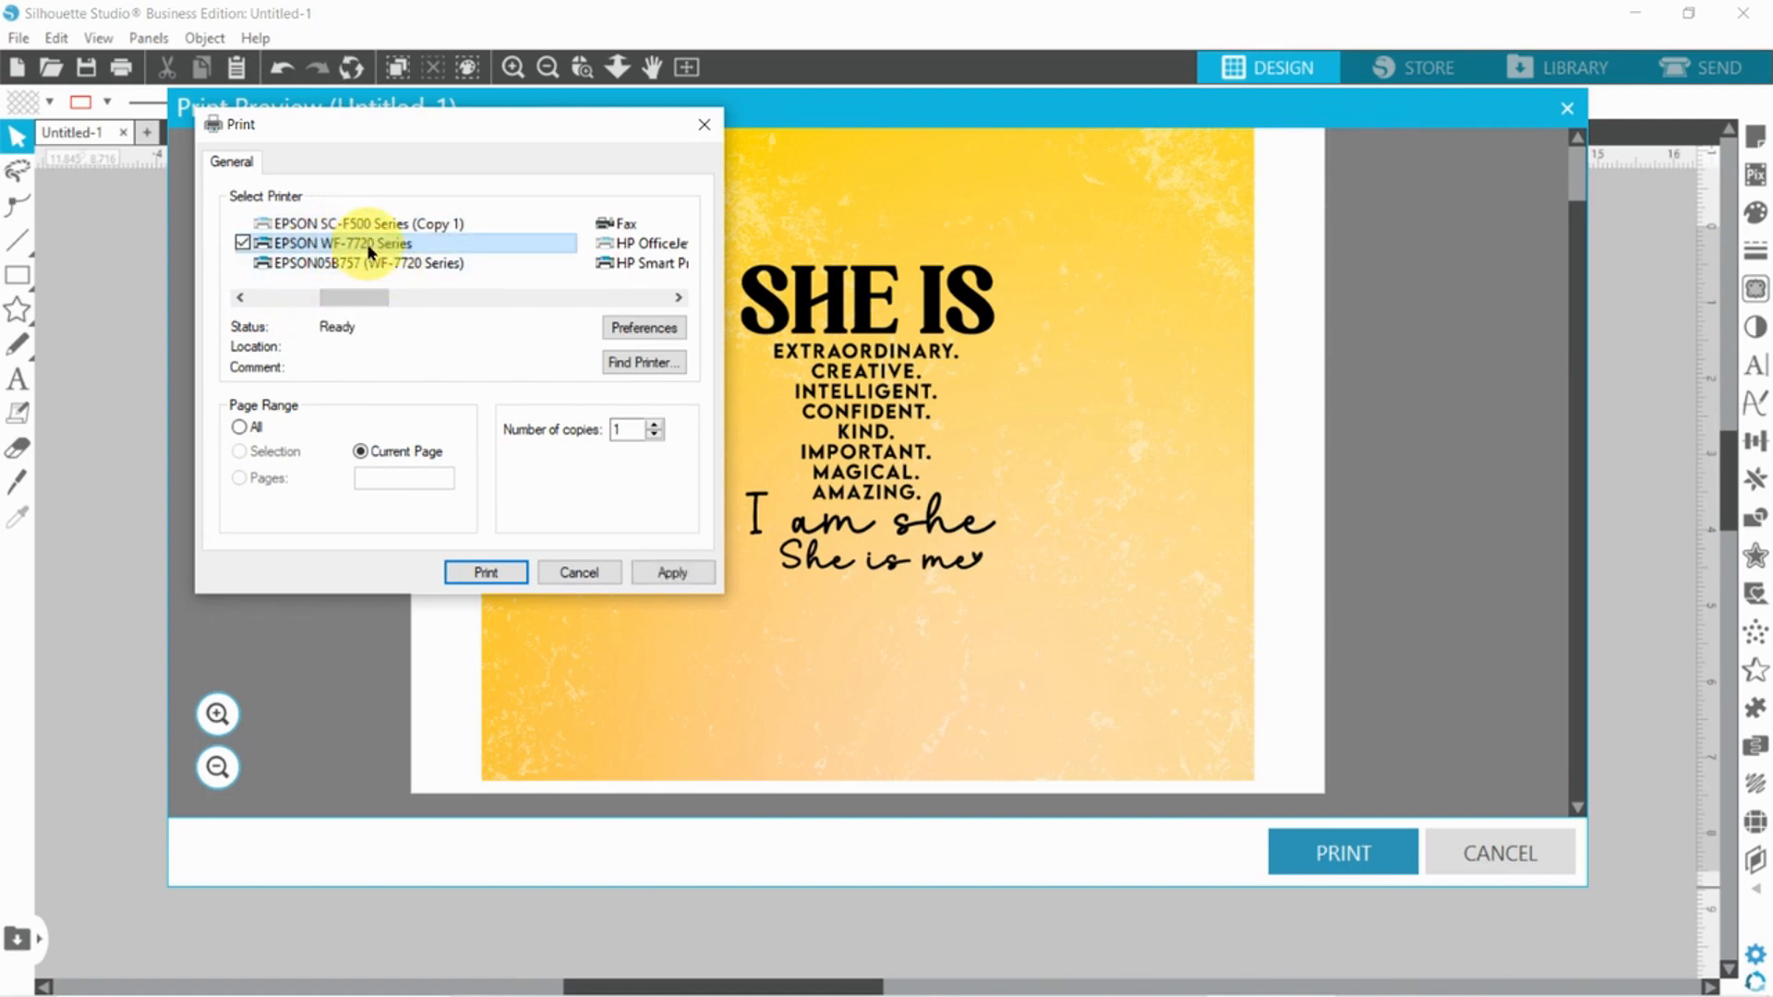
In the printer preferences, set the paper type to Premium Presentation Paper Matte, the quality to High, and enable Print Preview.
left_click(641, 326)
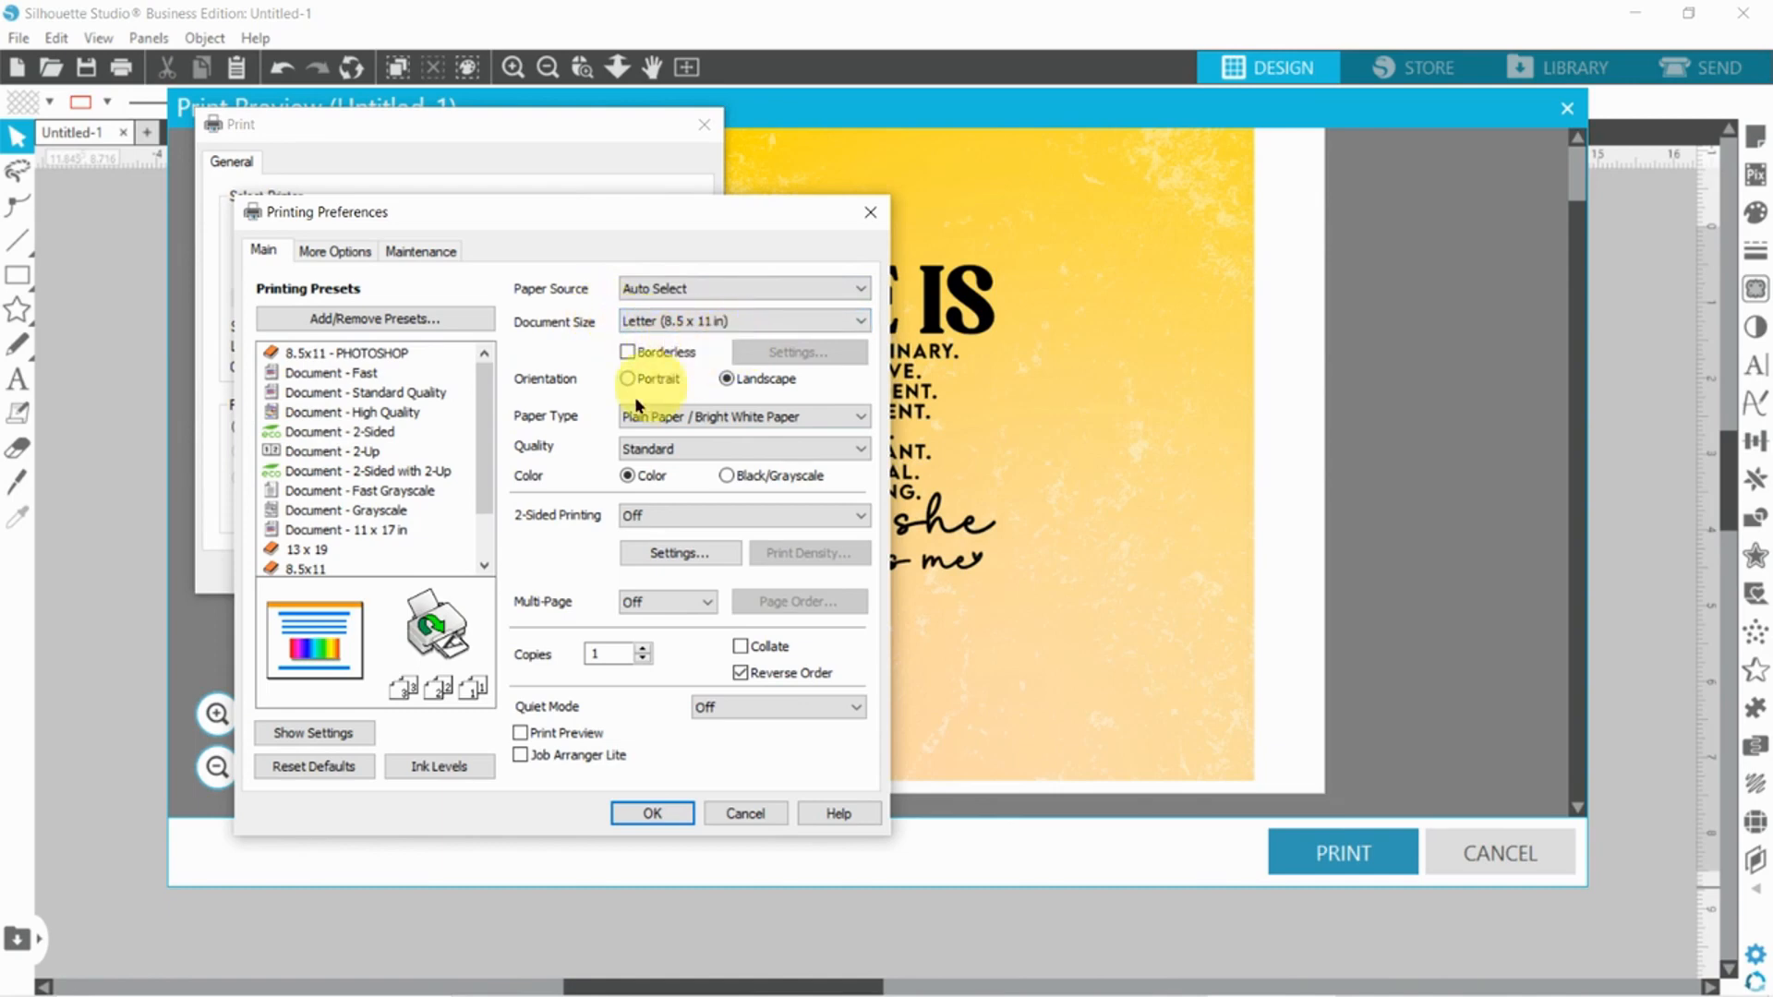
left_click(665, 420)
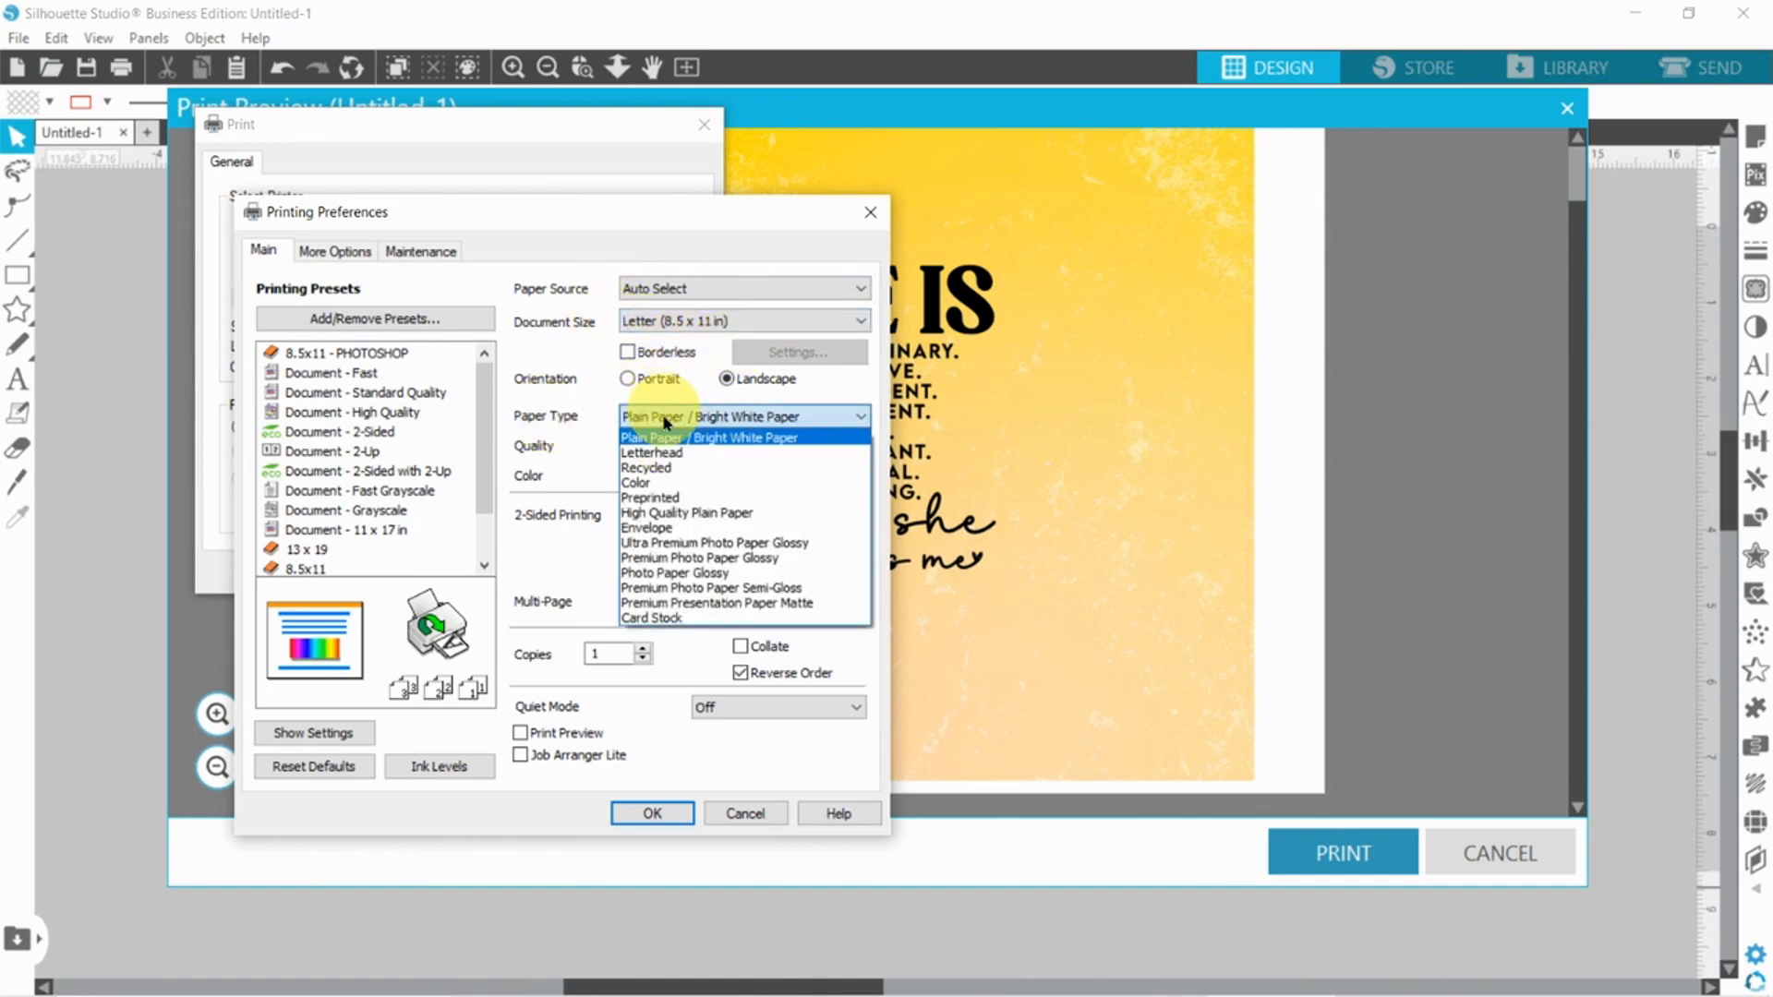
left_click(707, 603)
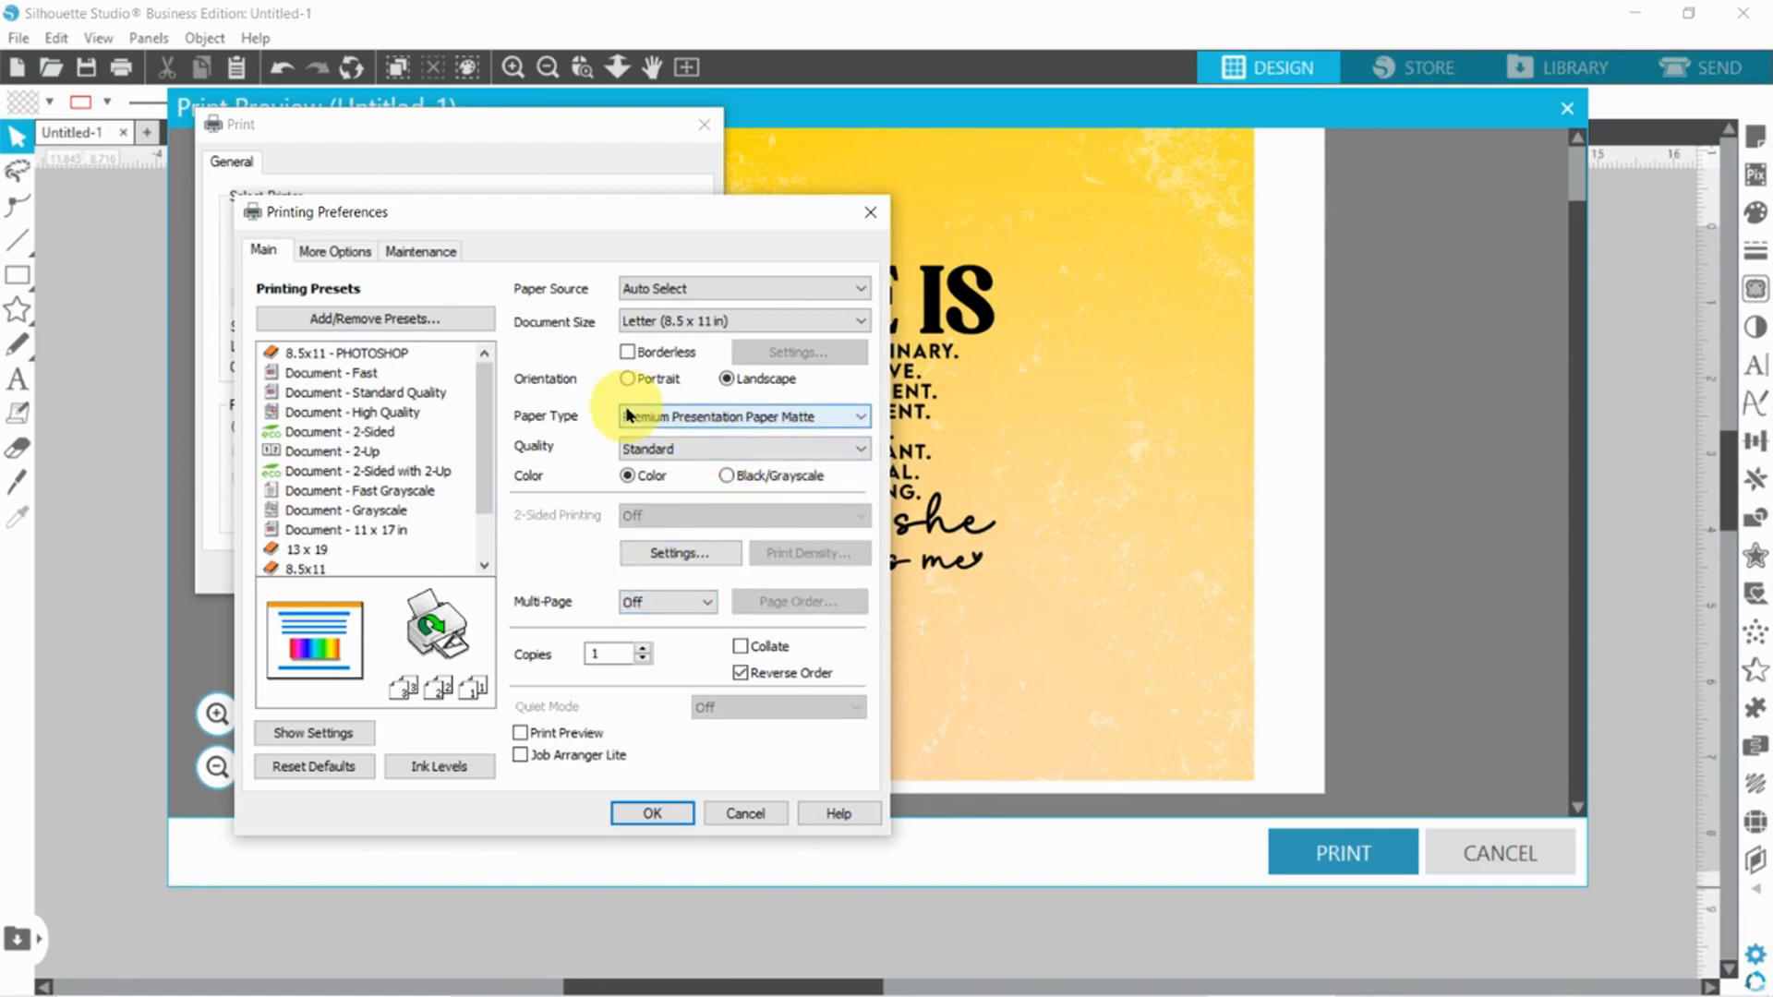
left_click(667, 442)
left_click(668, 487)
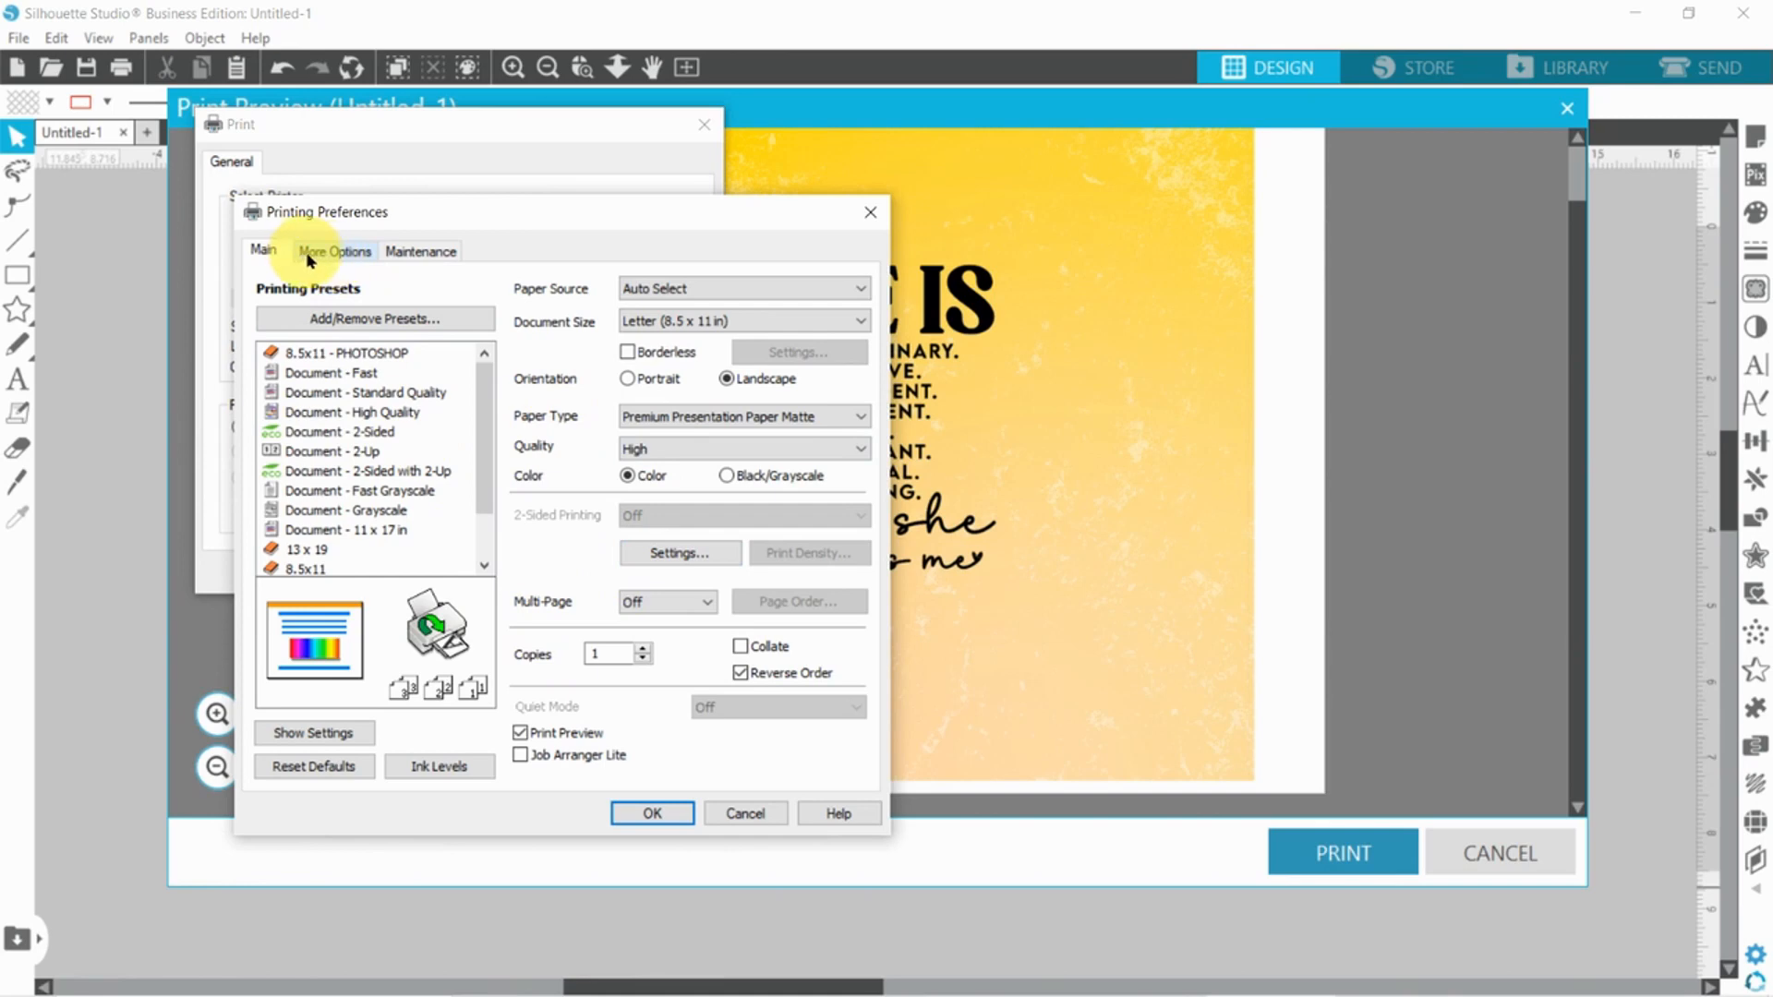
Switch the printer's color correction to Custom and set its advanced color management to Color Controls.
left_click(351, 252)
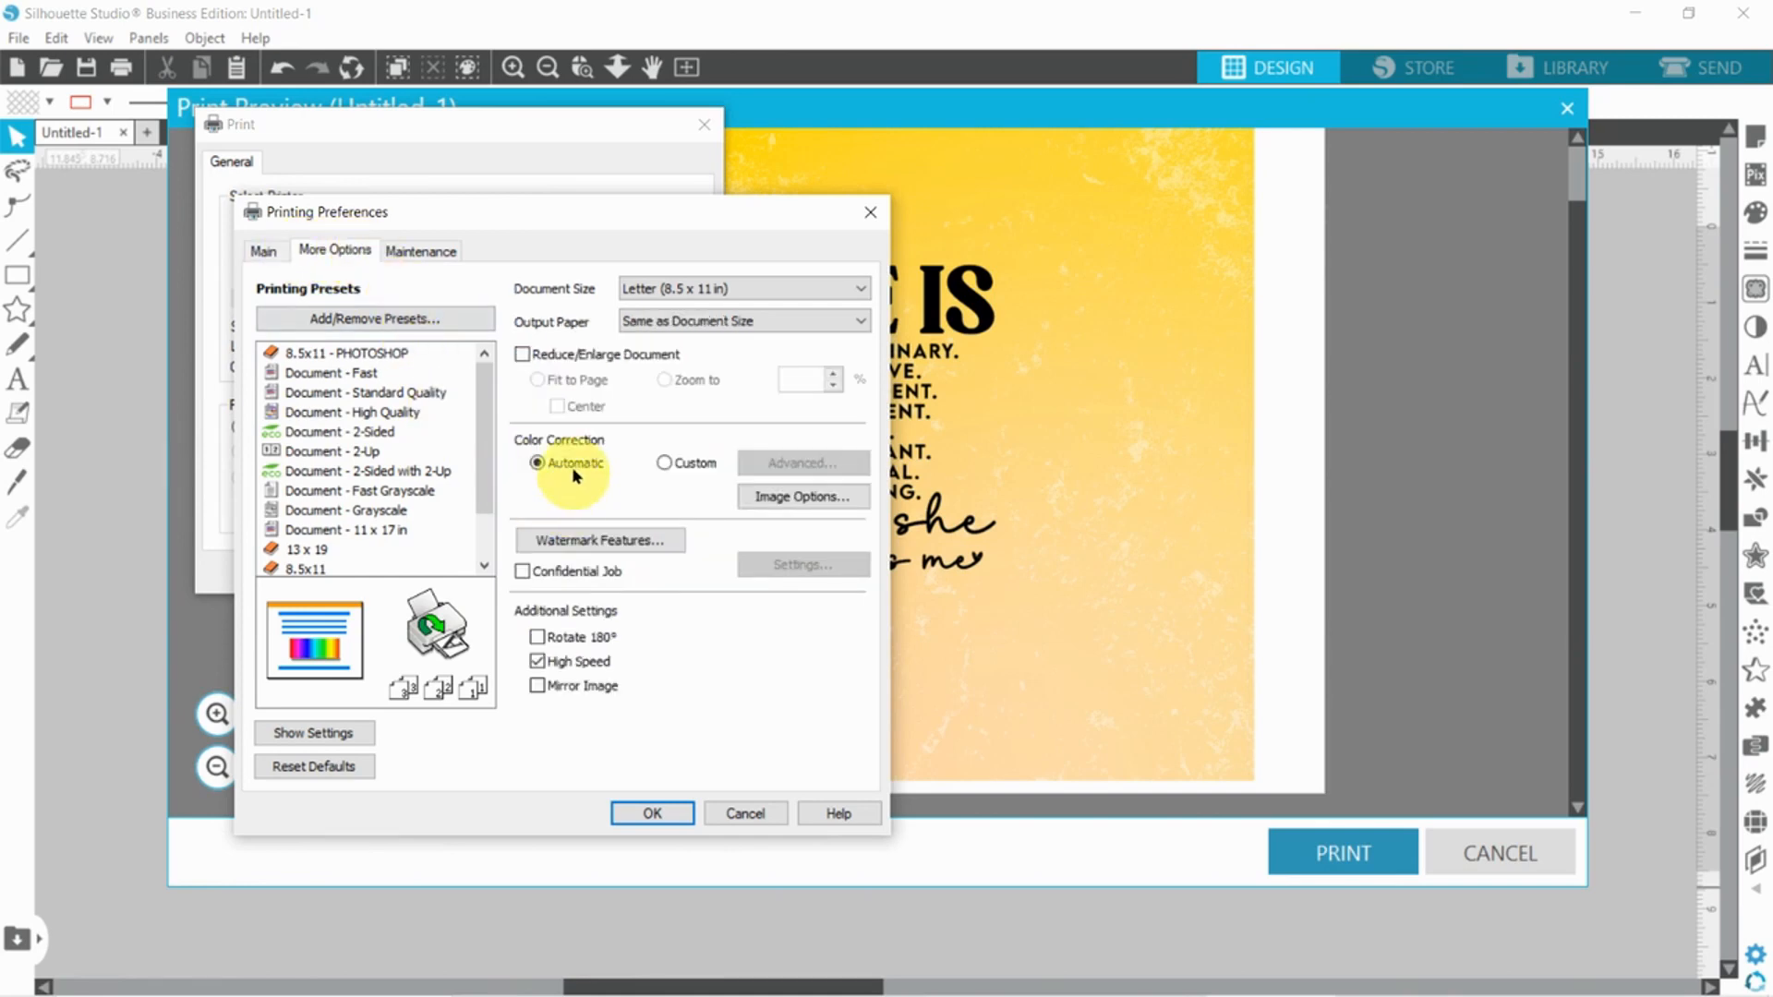
left_click(677, 464)
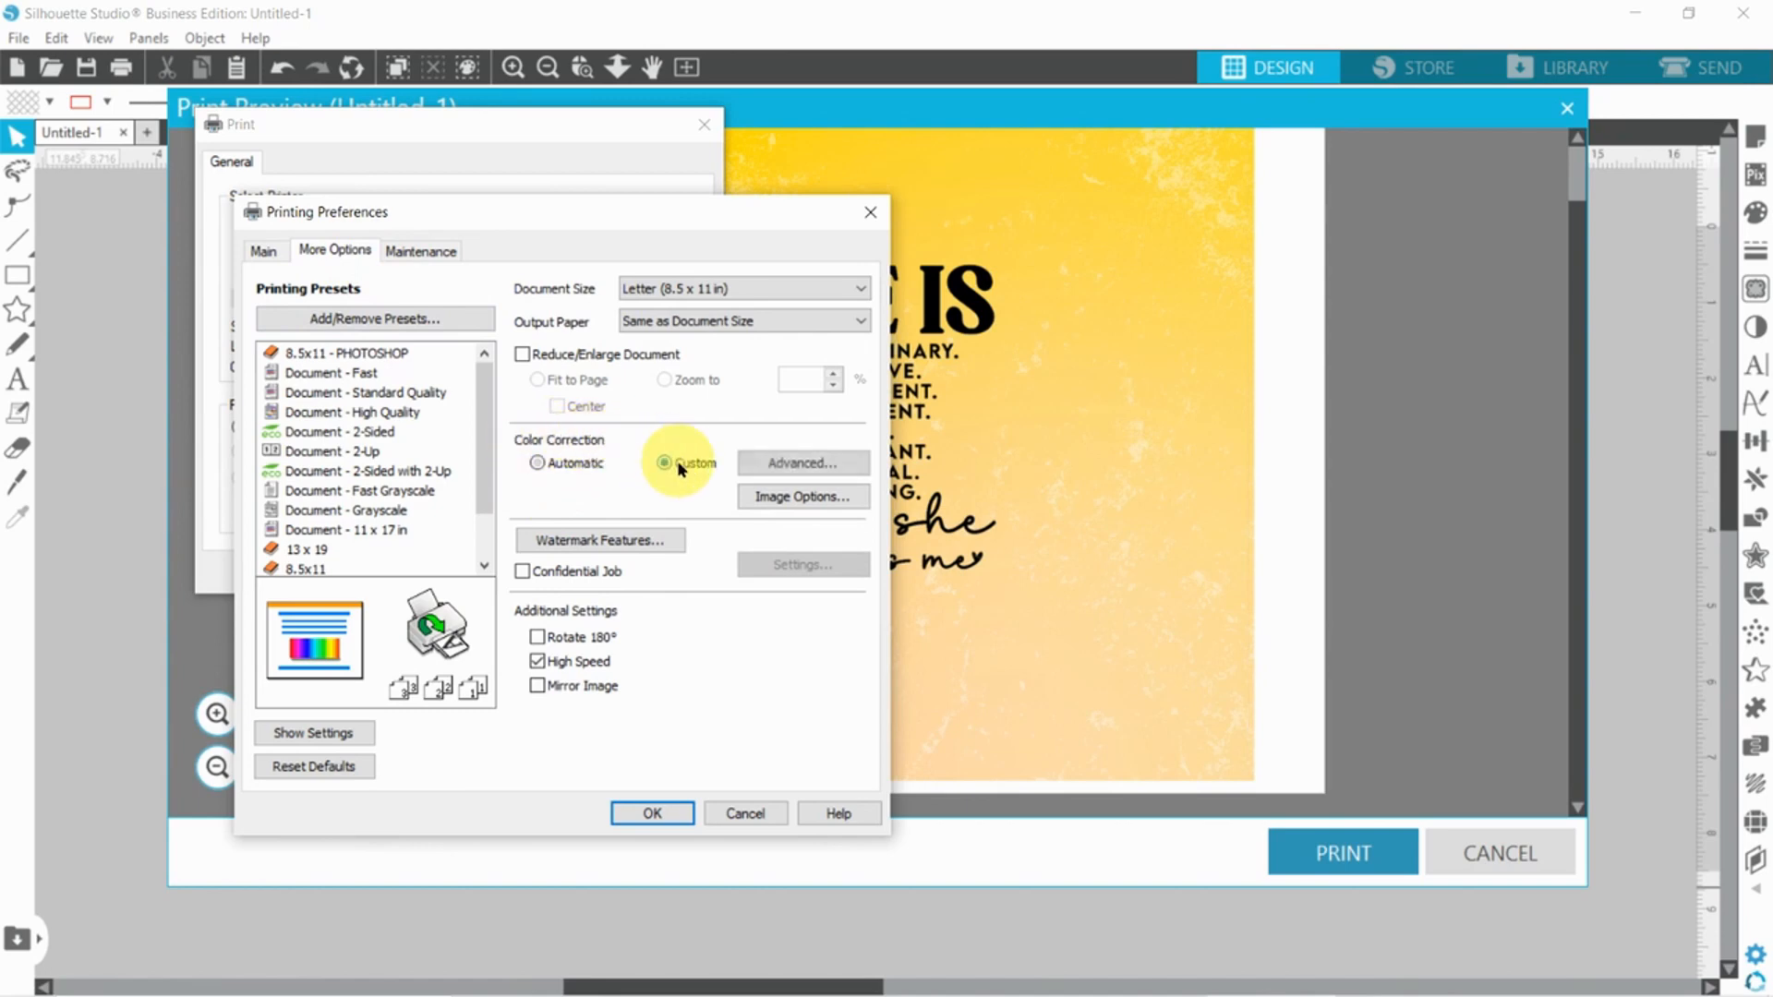
left_click(806, 467)
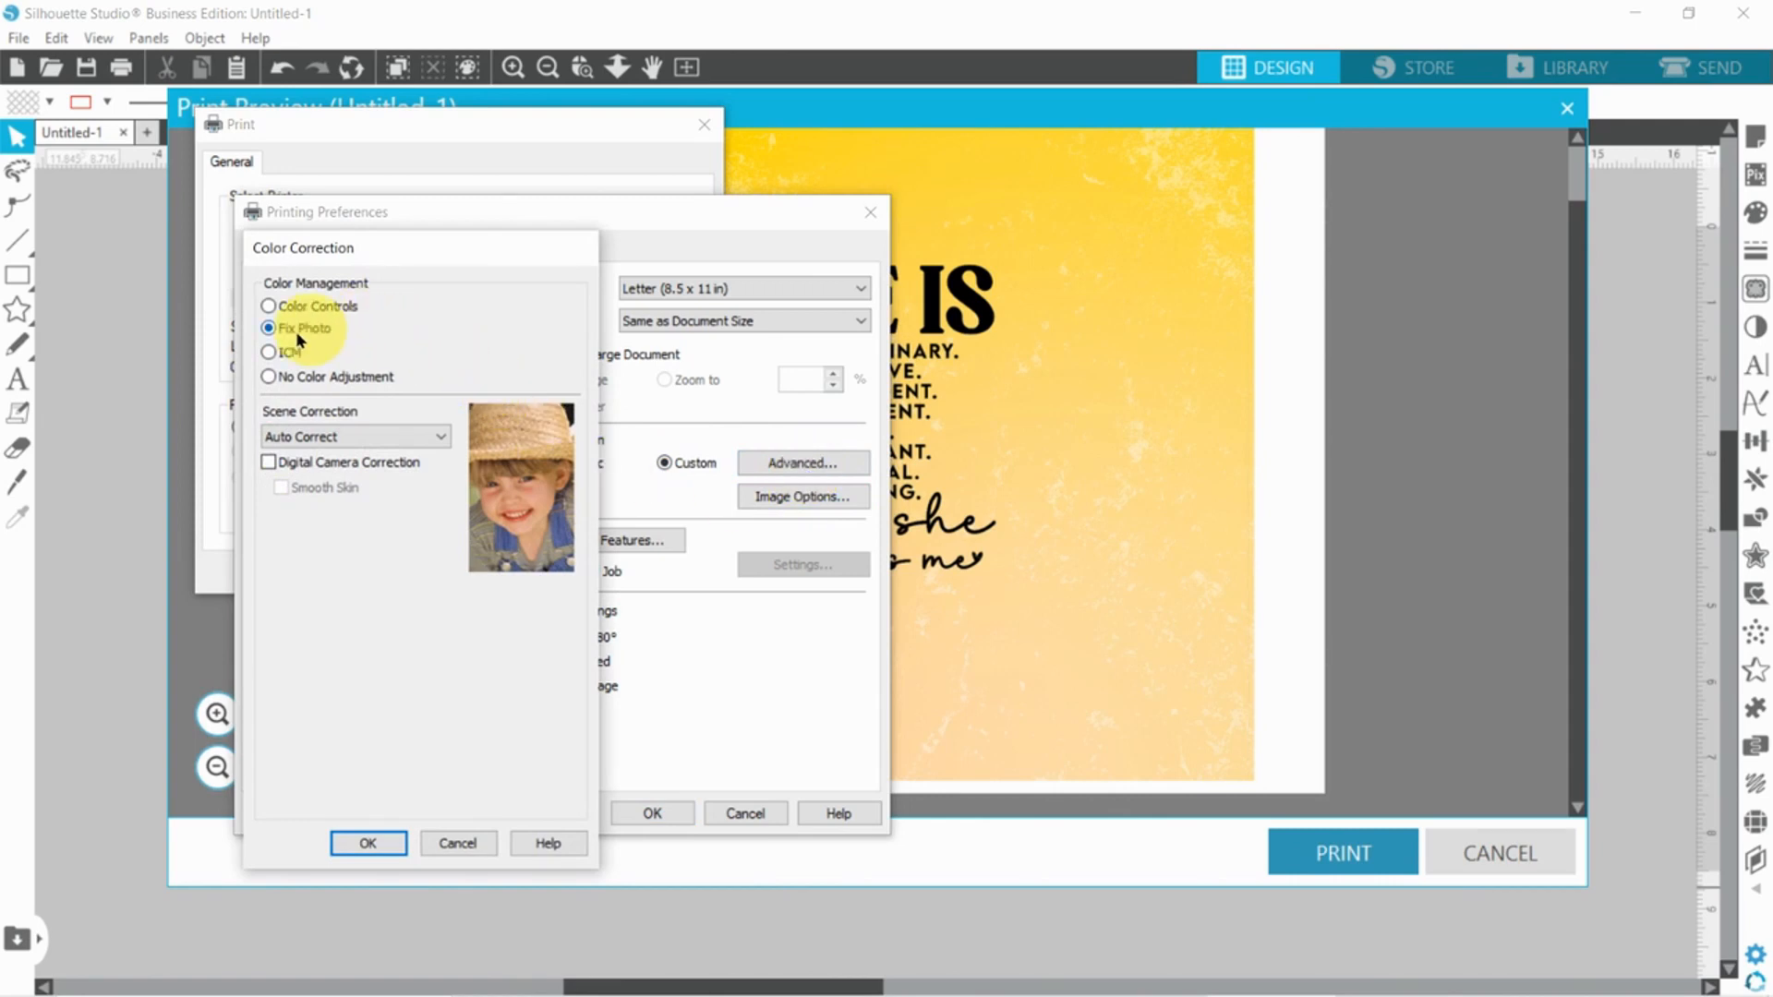
left_click(268, 352)
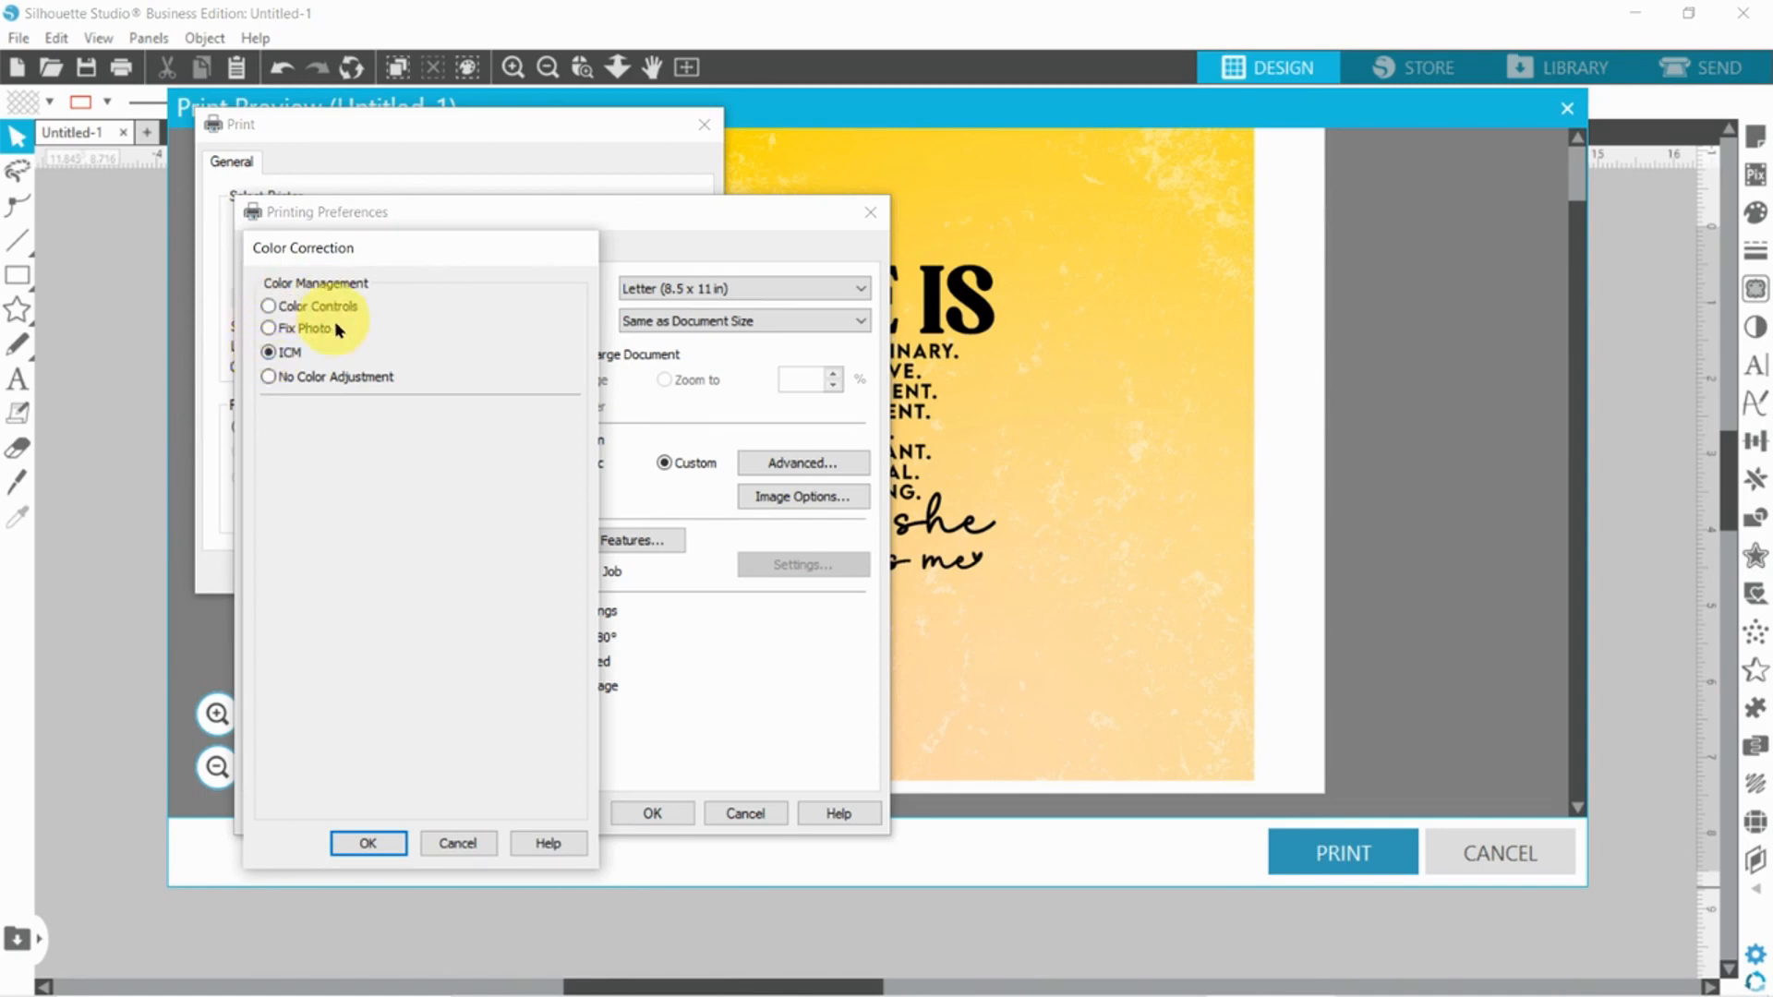
left_click(268, 307)
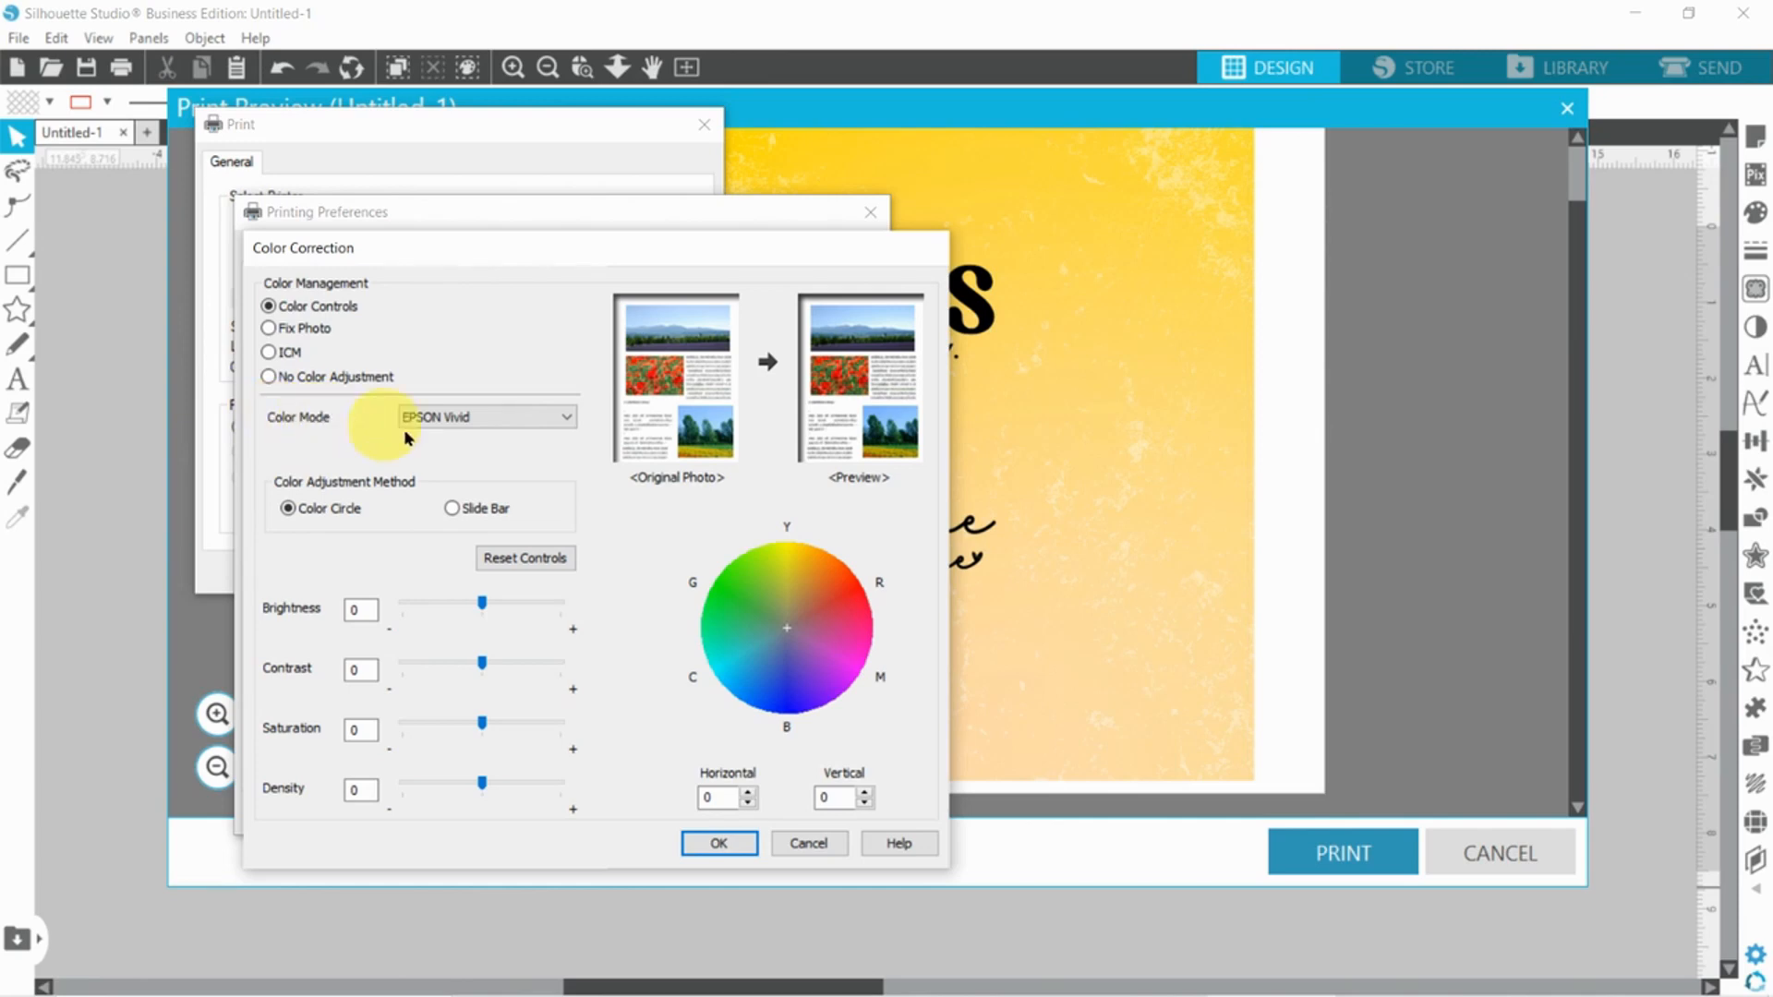
Set the color mode to Adobe RGB with gamma 2.2 and accept the color correction settings.
left_click(443, 419)
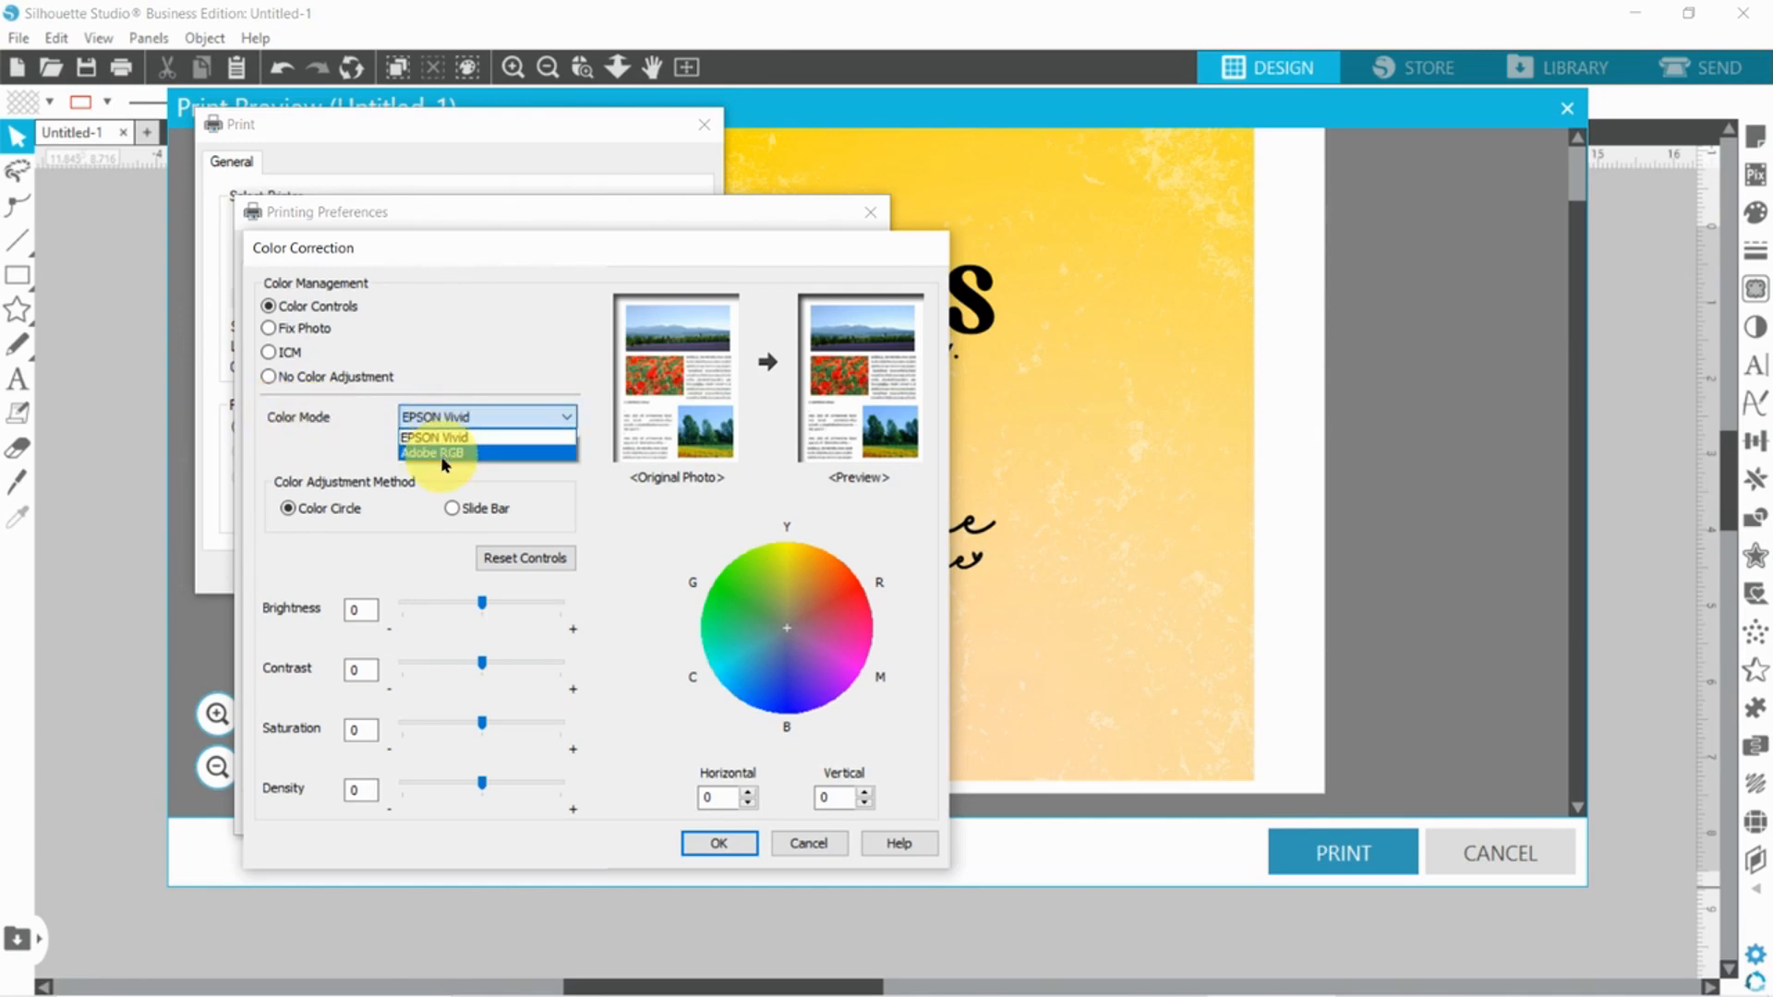
left_click(441, 453)
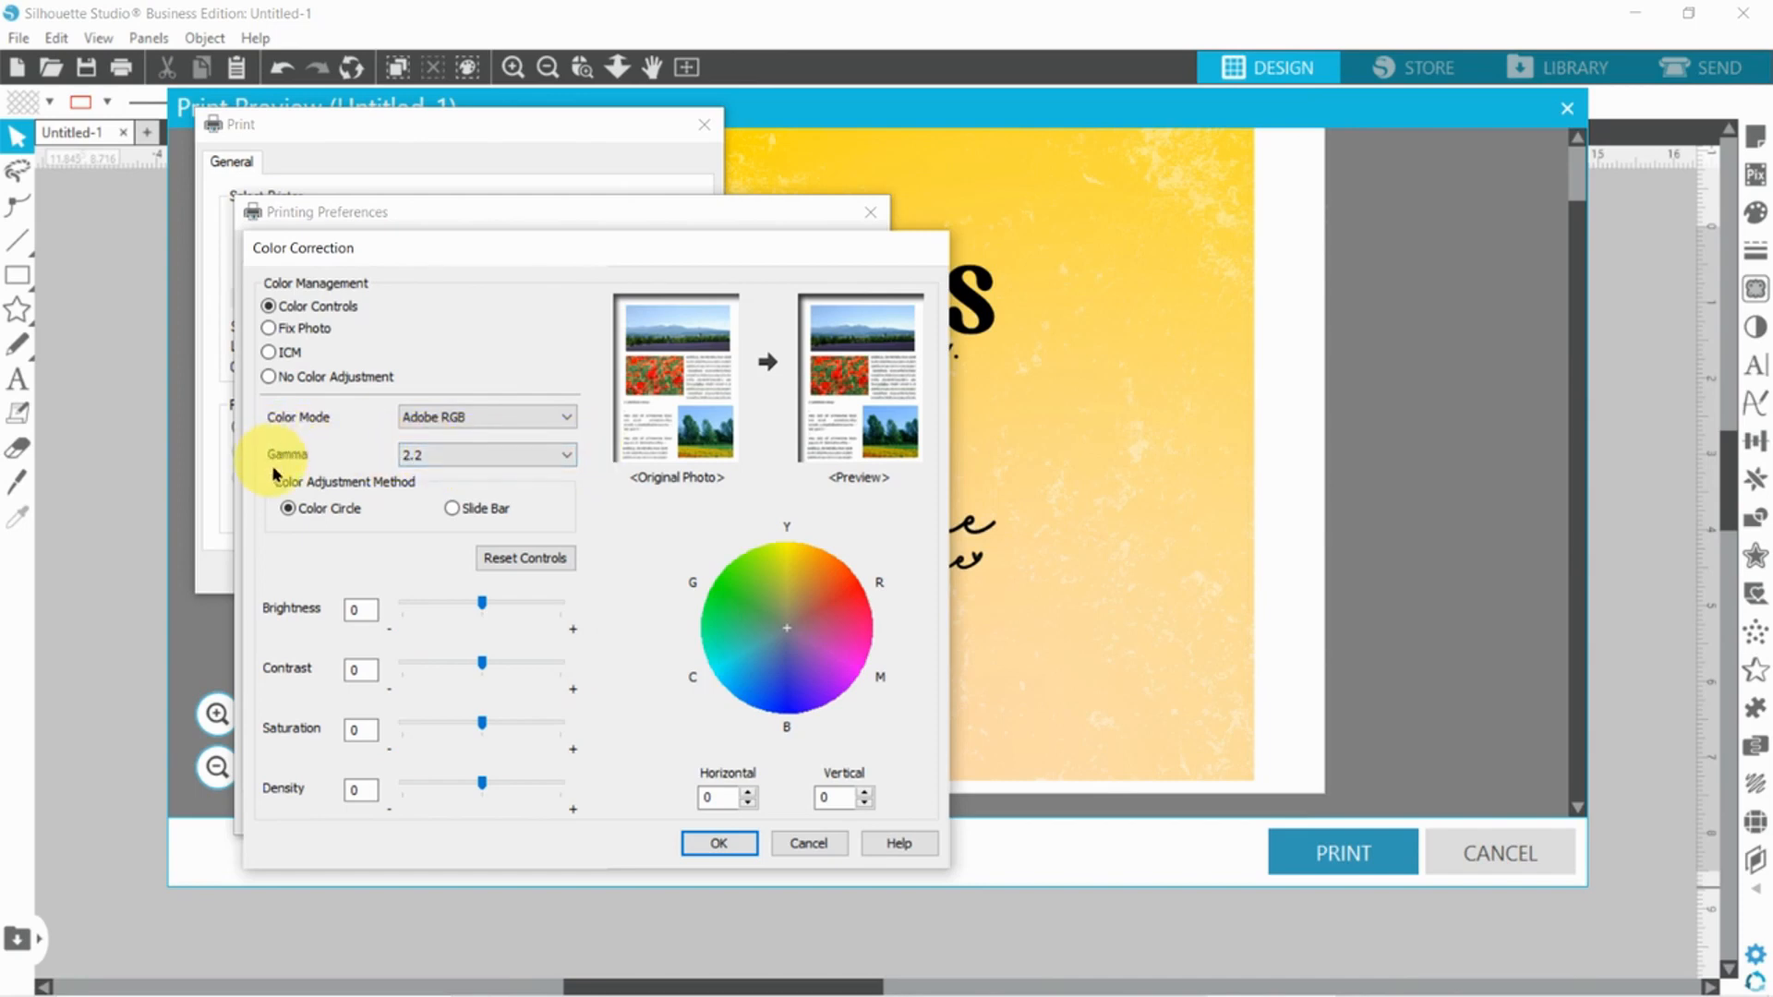
left_click(444, 460)
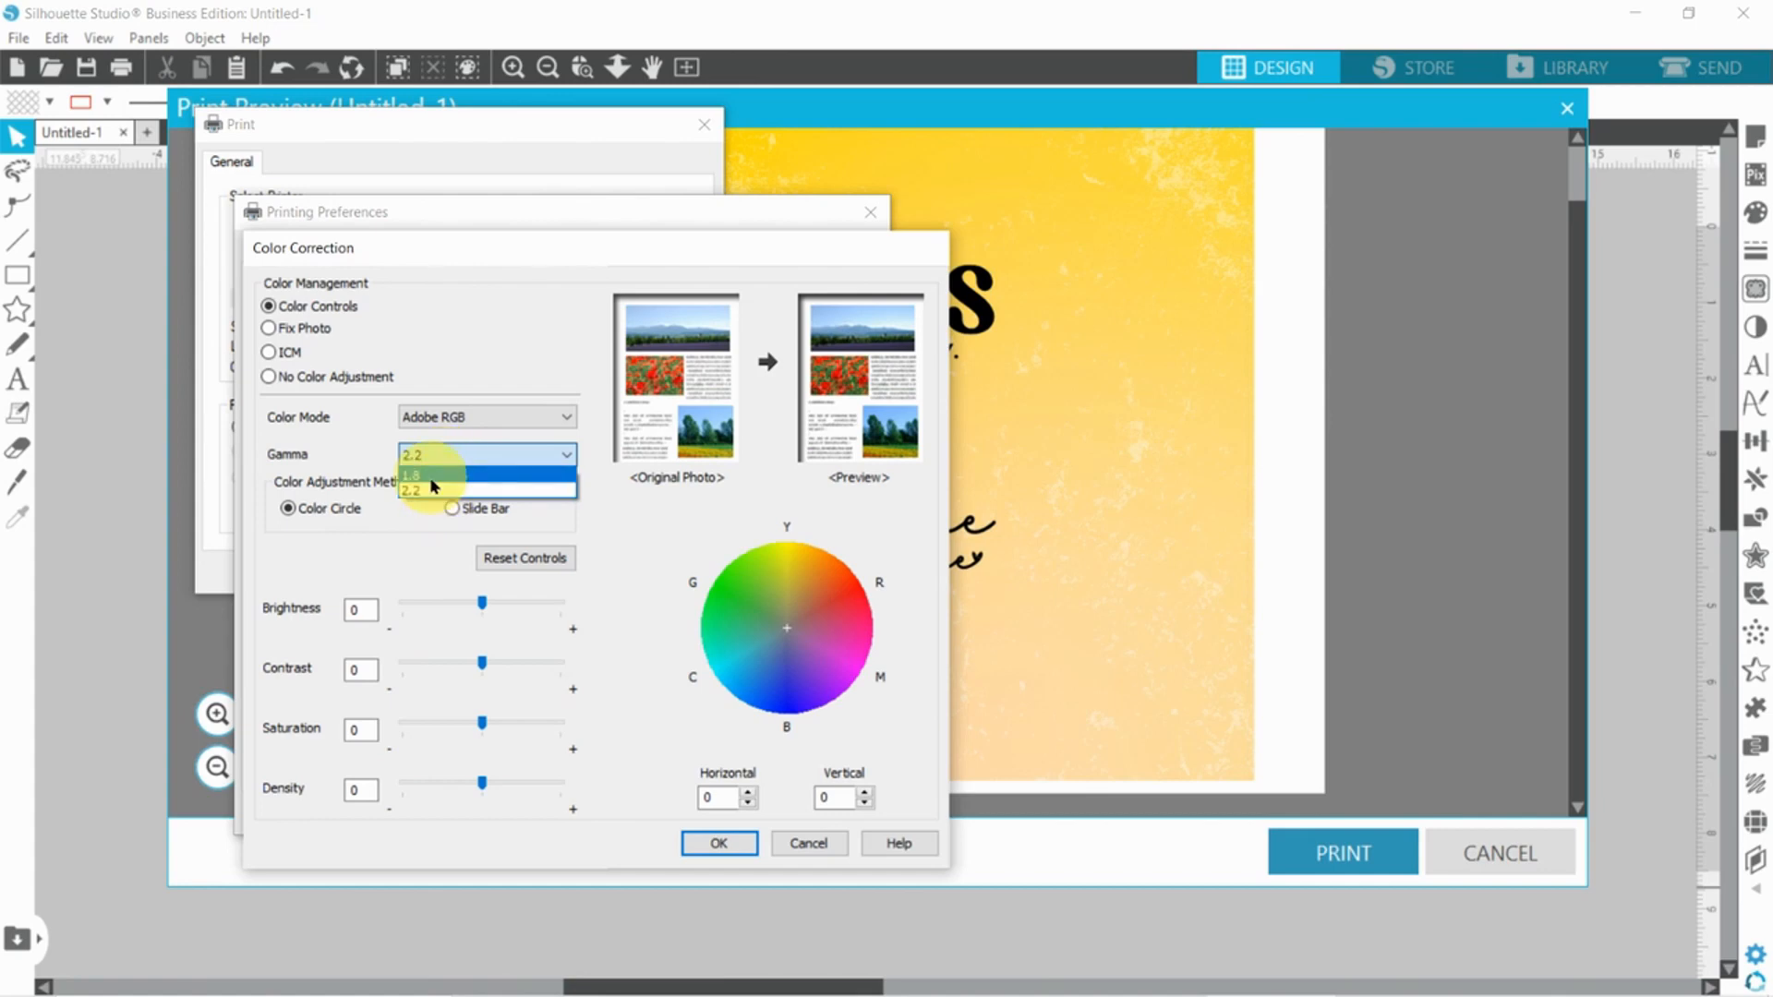
left_click(592, 524)
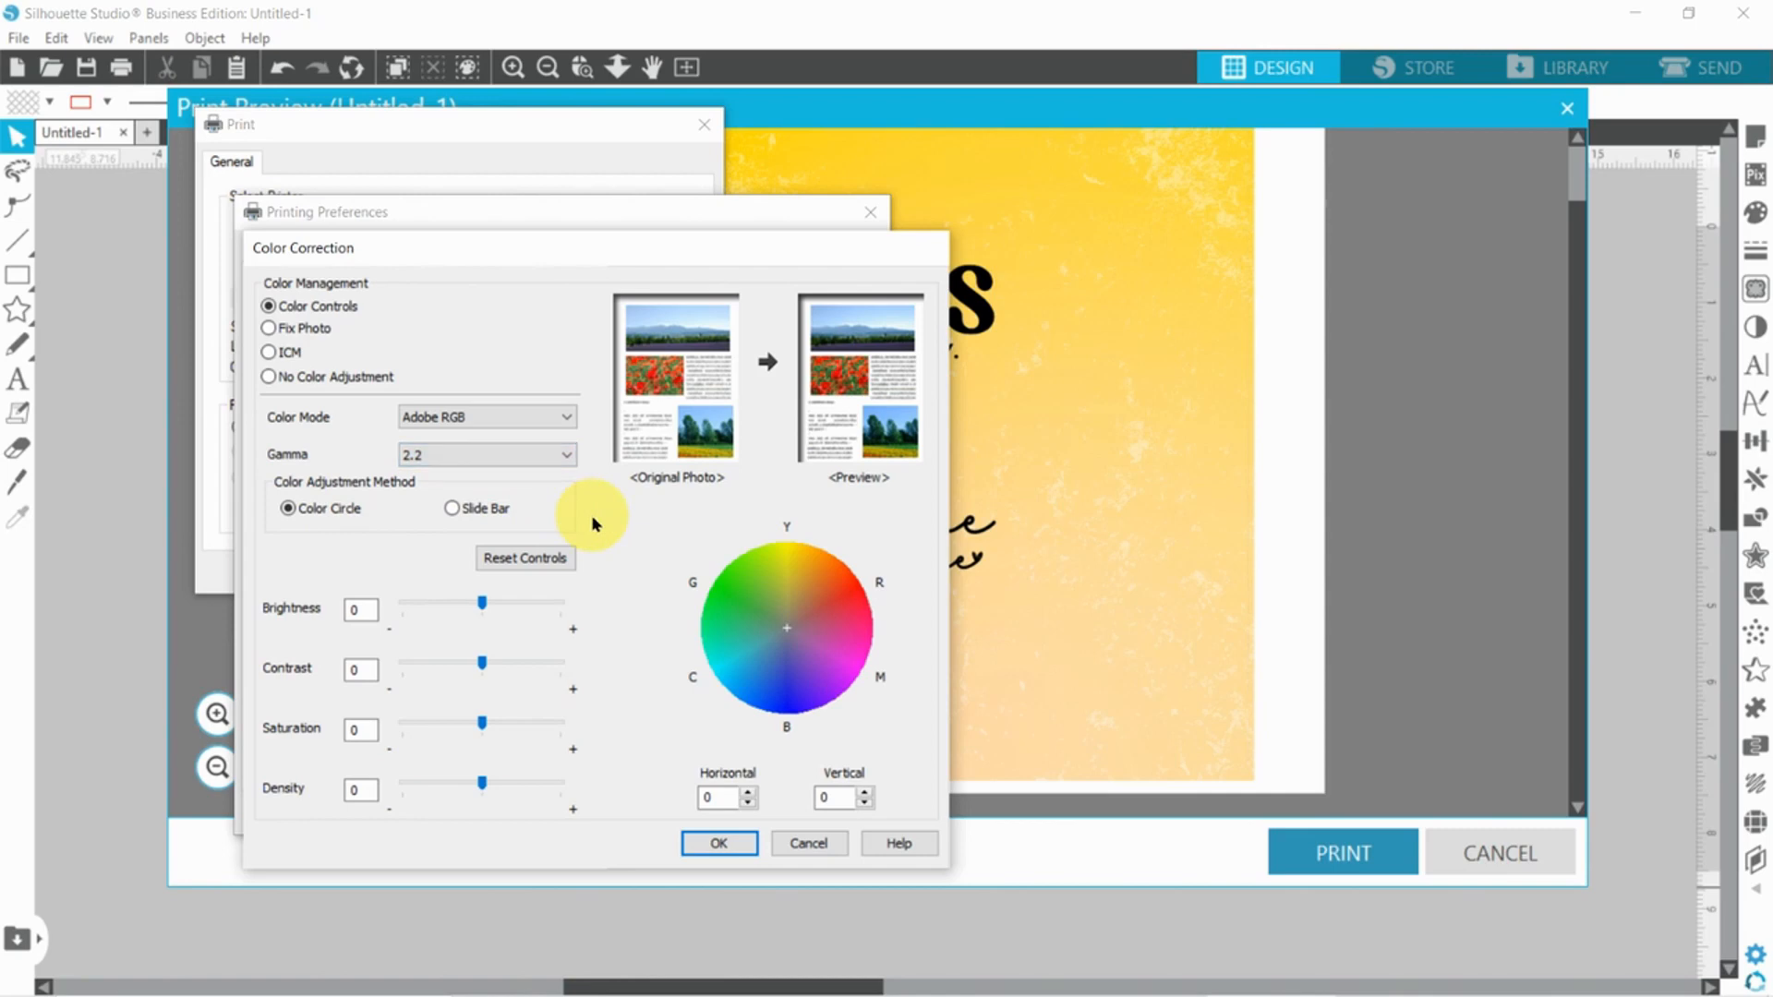
left_click(719, 845)
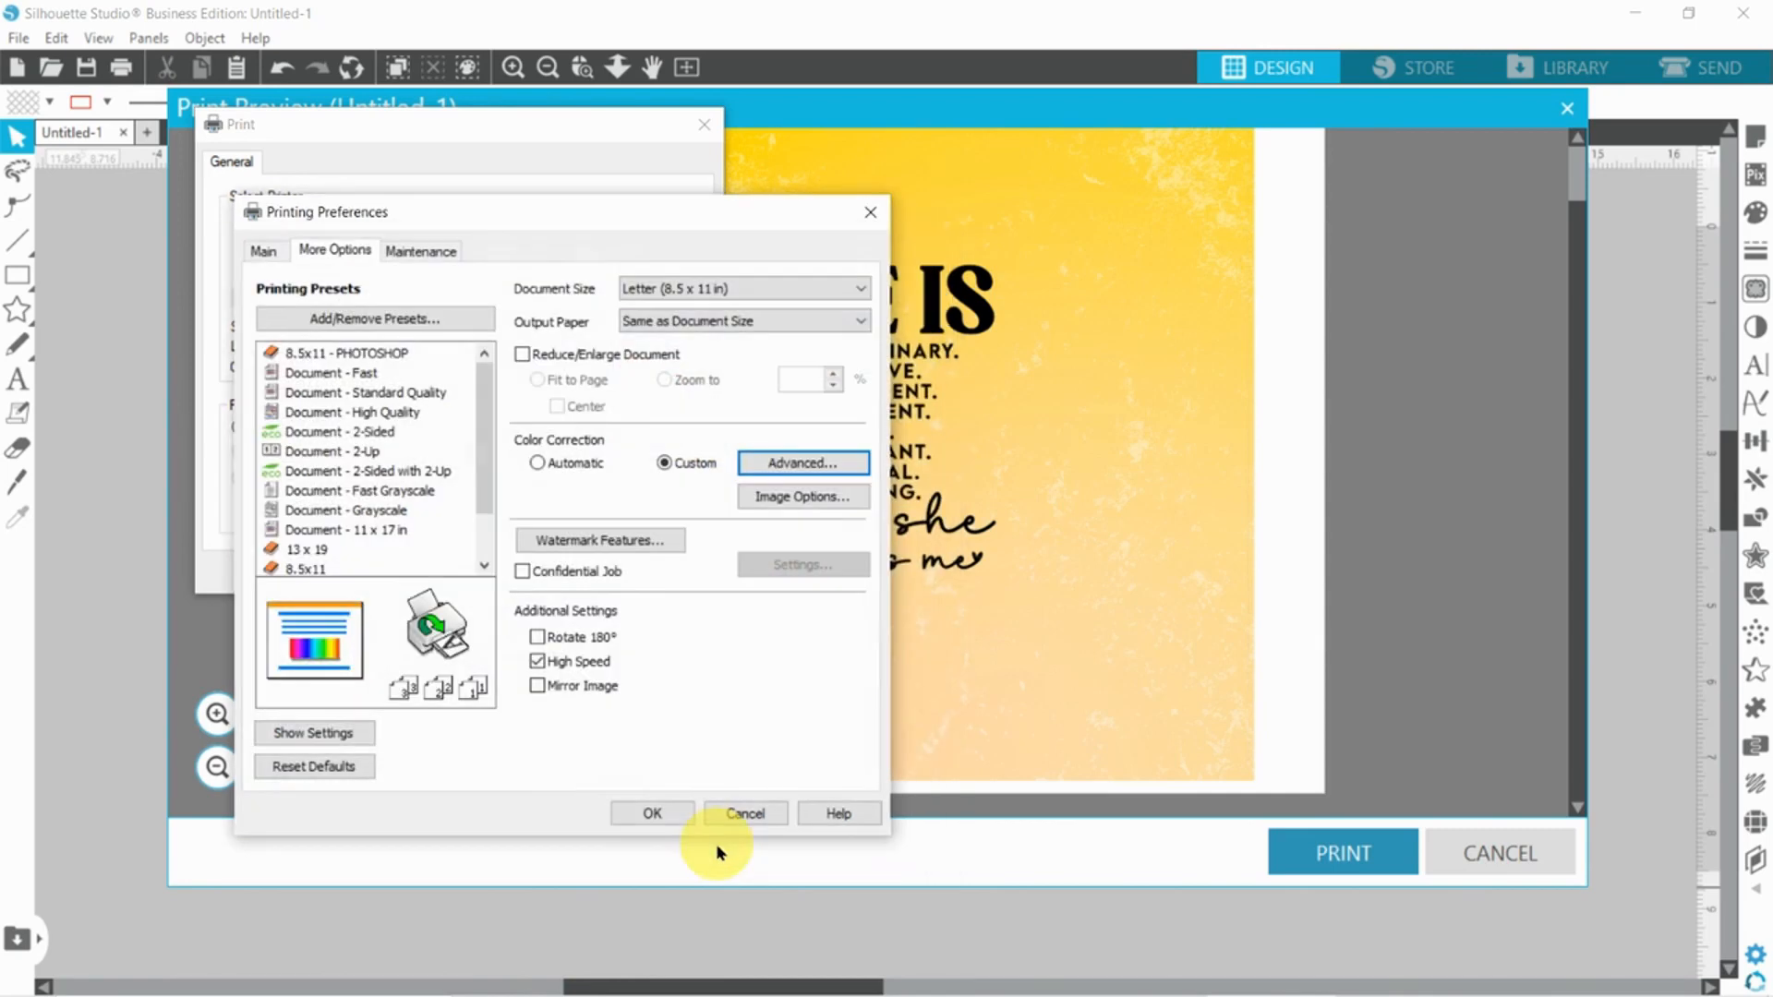
Disable High Speed, enable Mirror Image, and apply the printing preferences to the EPSON WF-7720 Series.
left_click(539, 665)
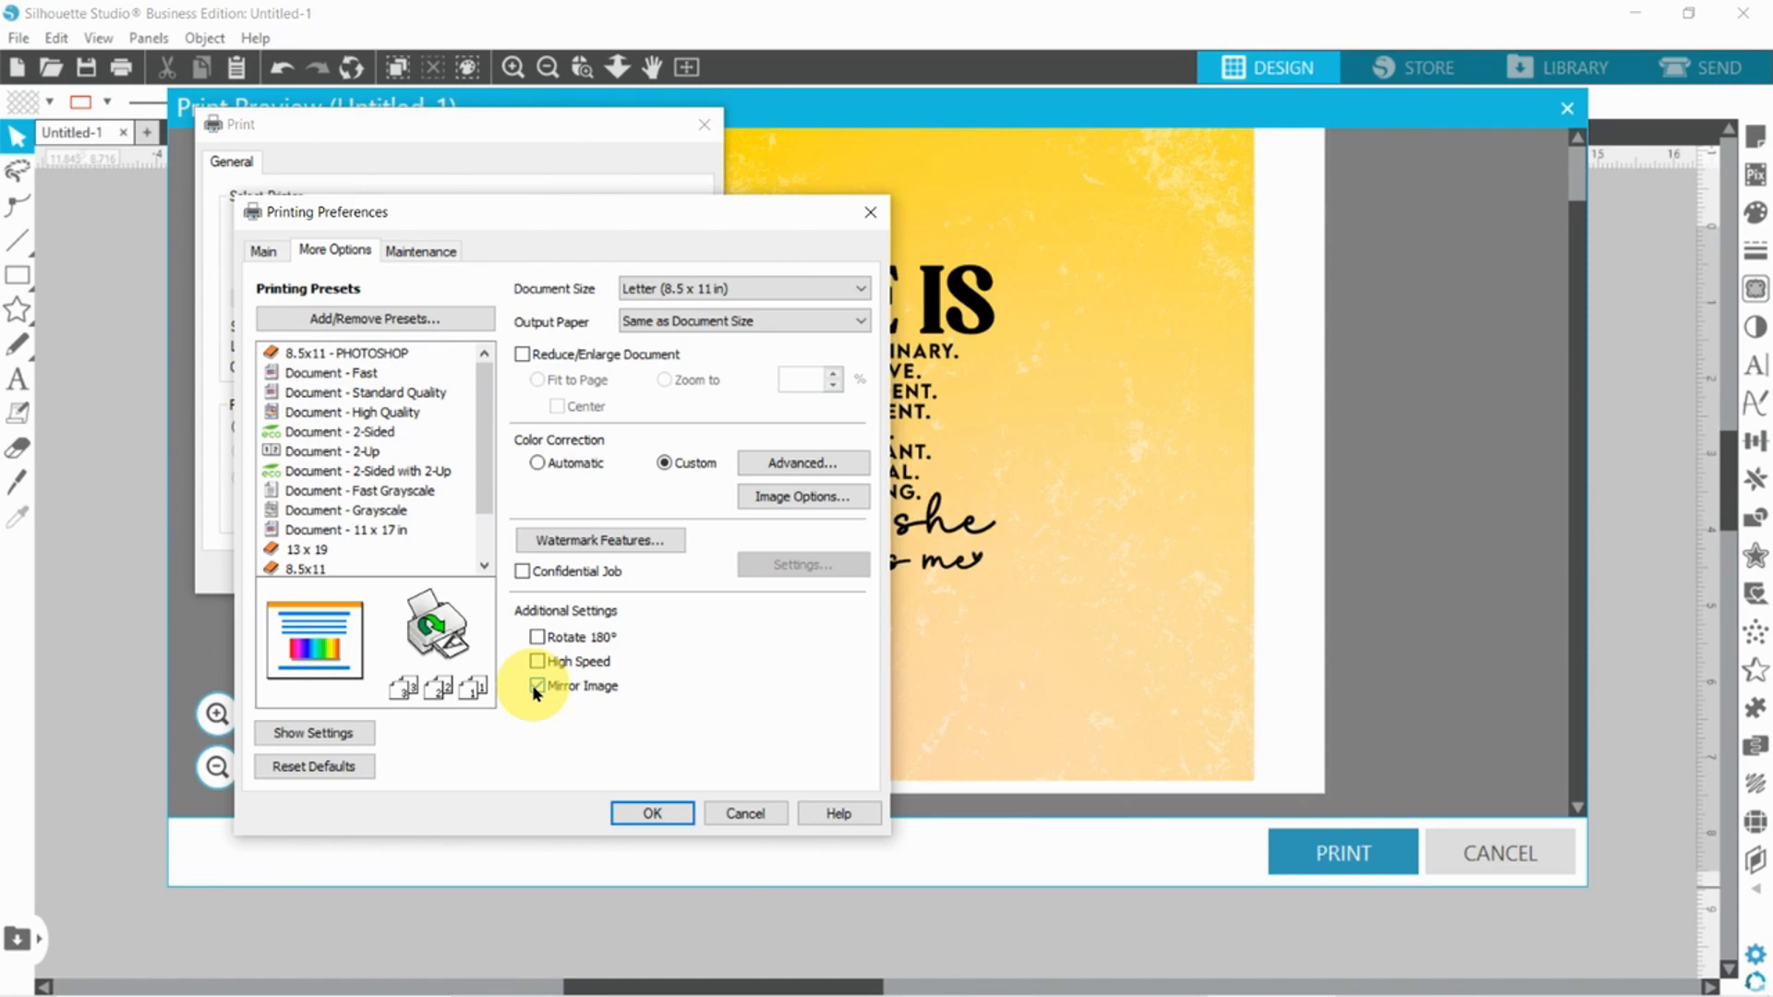
left_click(534, 686)
left_click(265, 251)
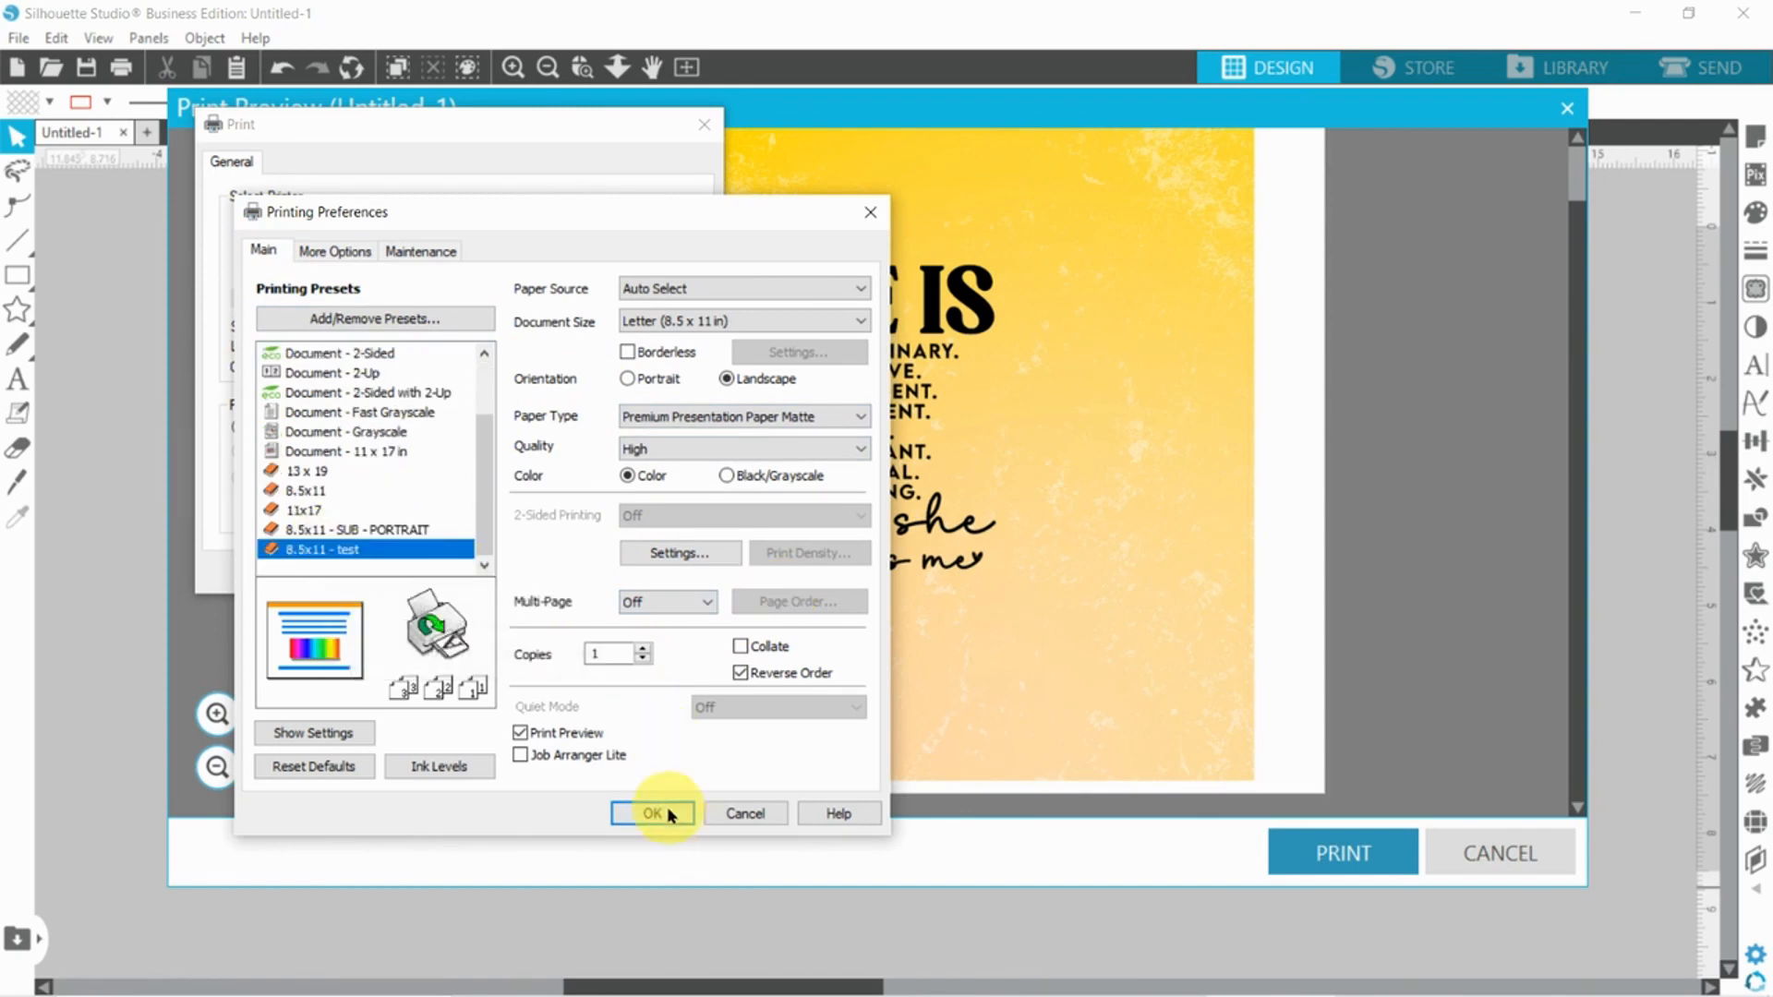
left_click(667, 812)
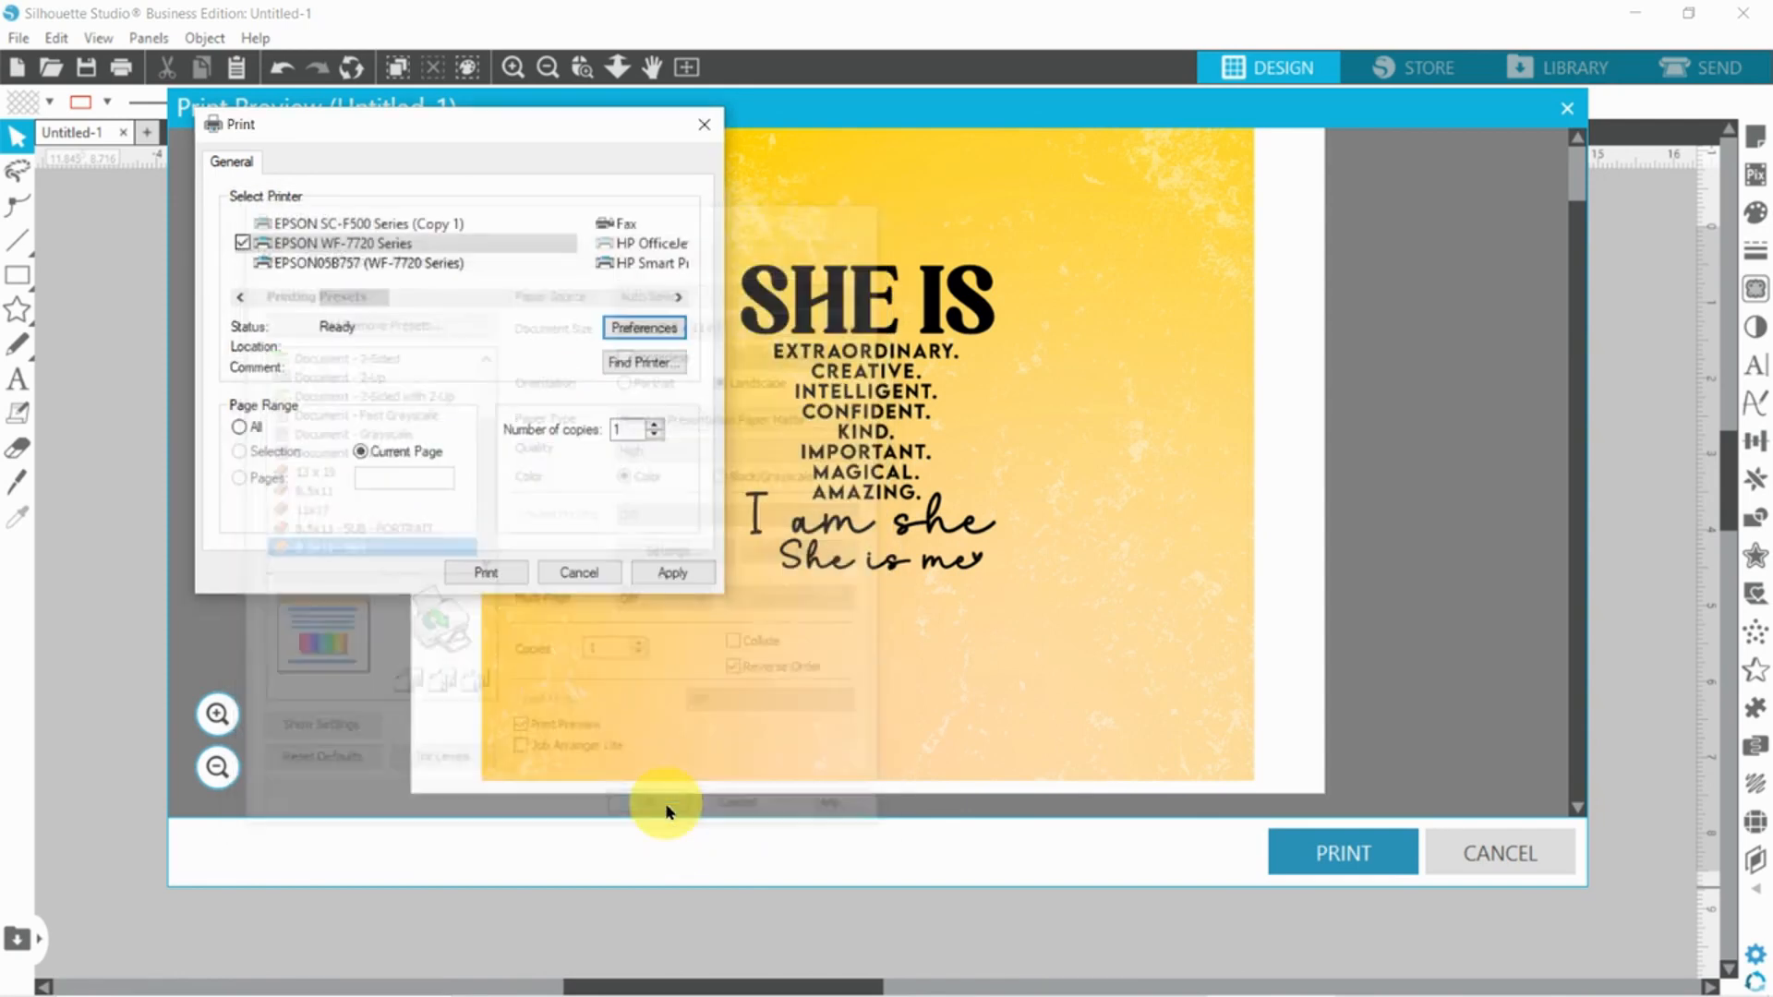
left_click(679, 572)
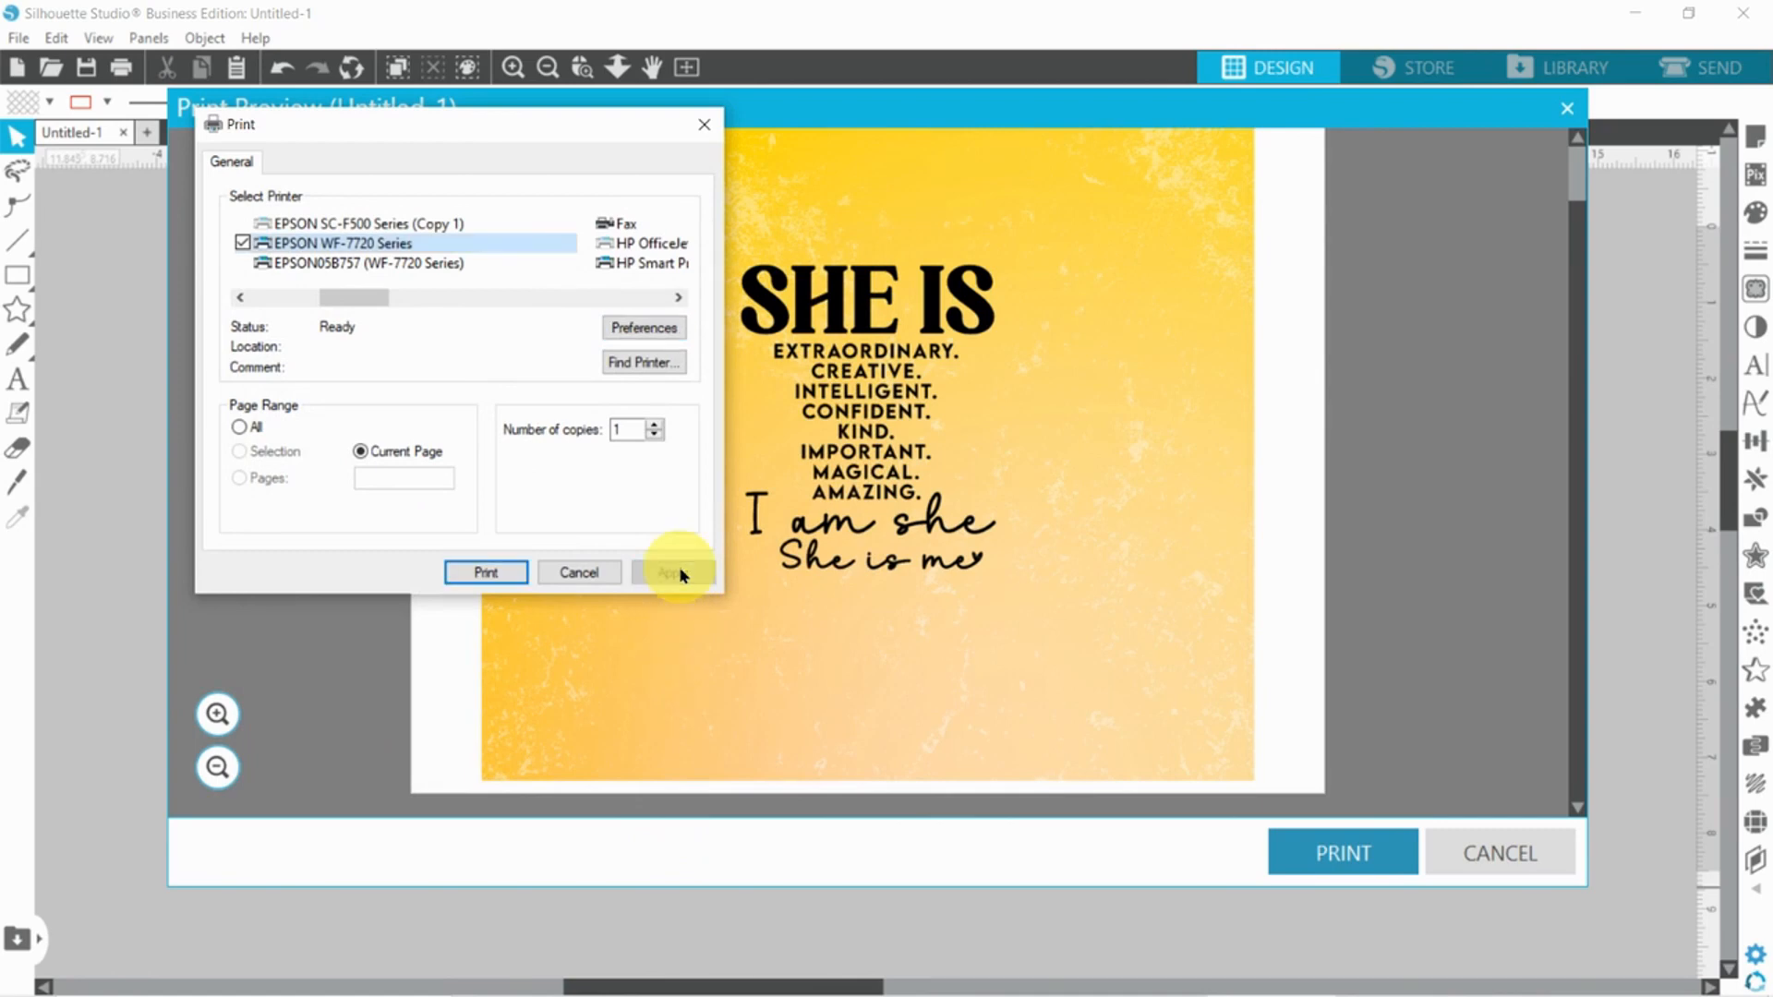
Open the Epson print preview of the current page to check the mirrored design, and cancel the print job.
left_click(485, 570)
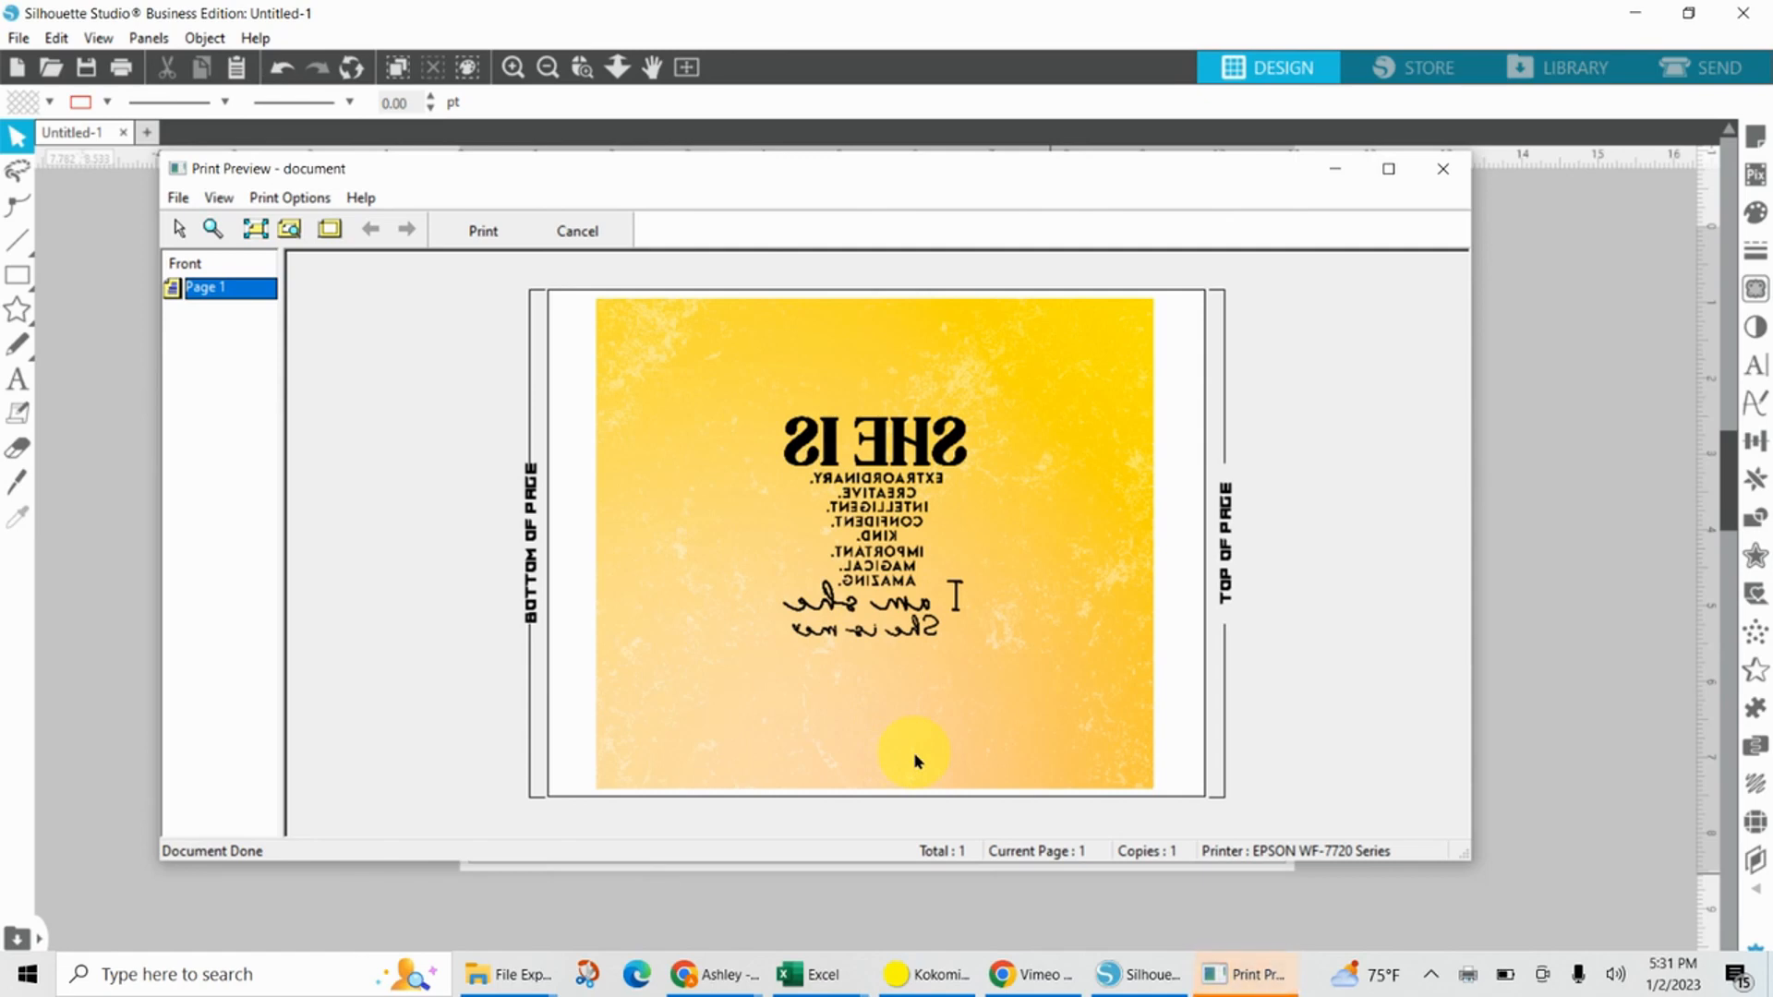
left_click(596, 231)
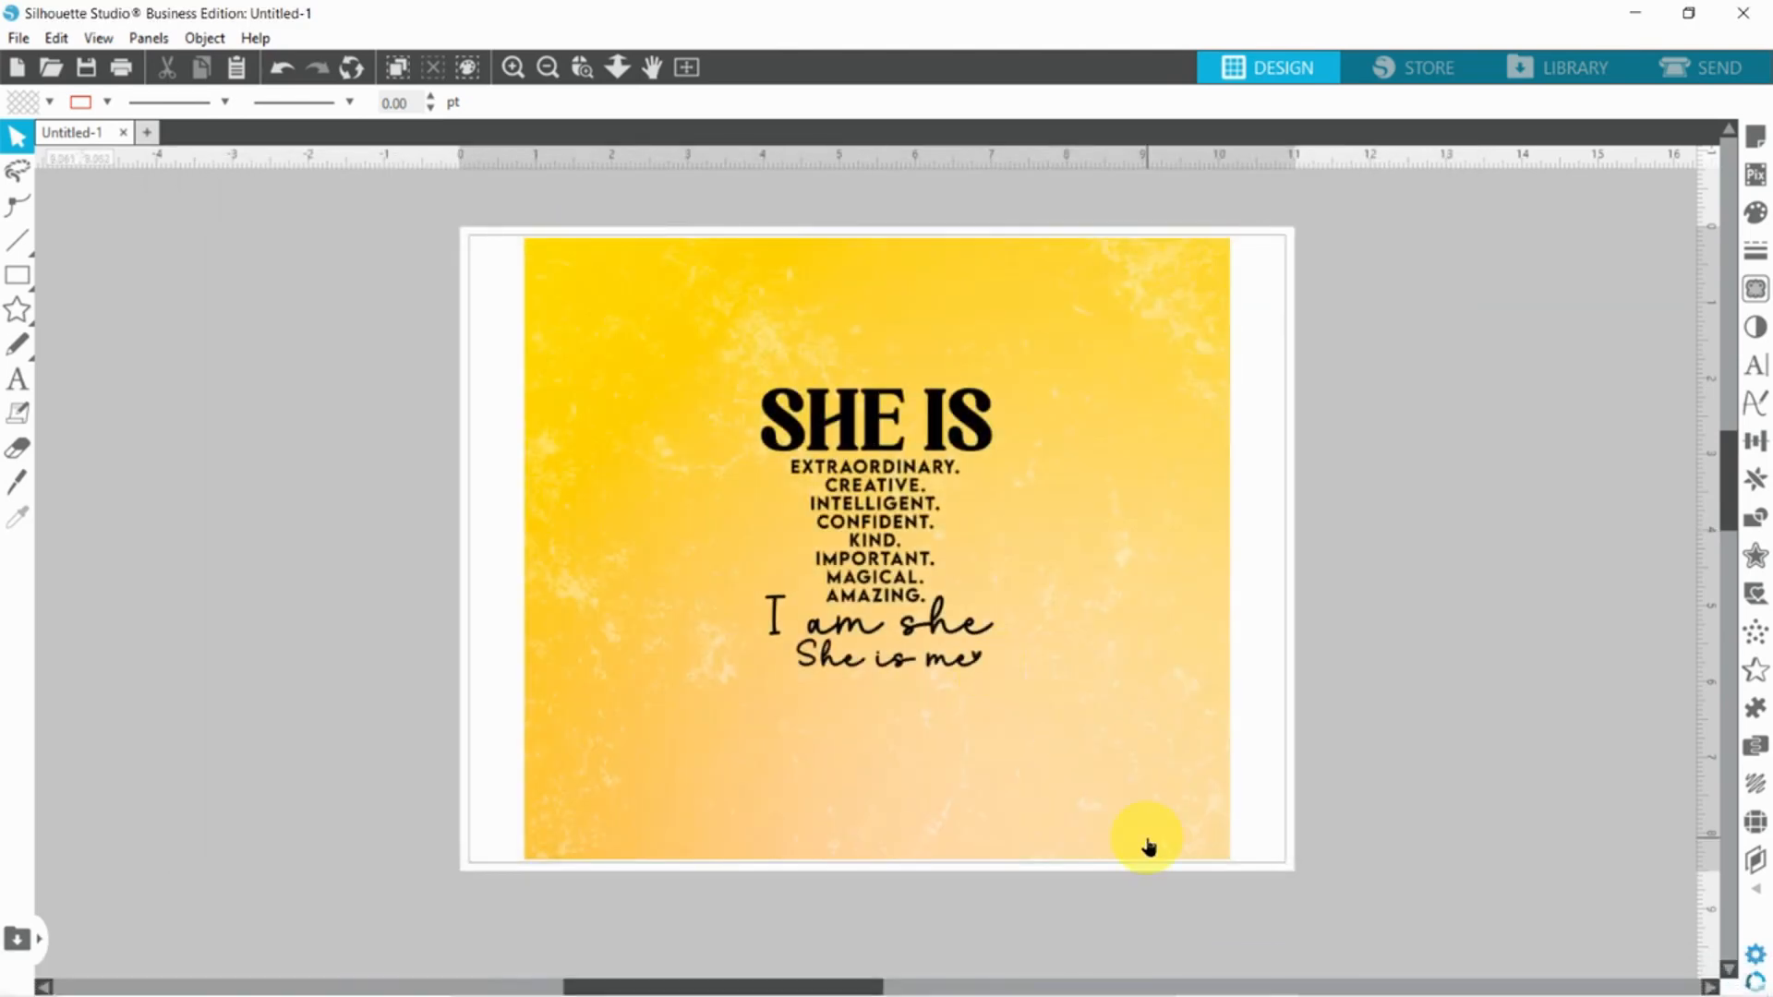